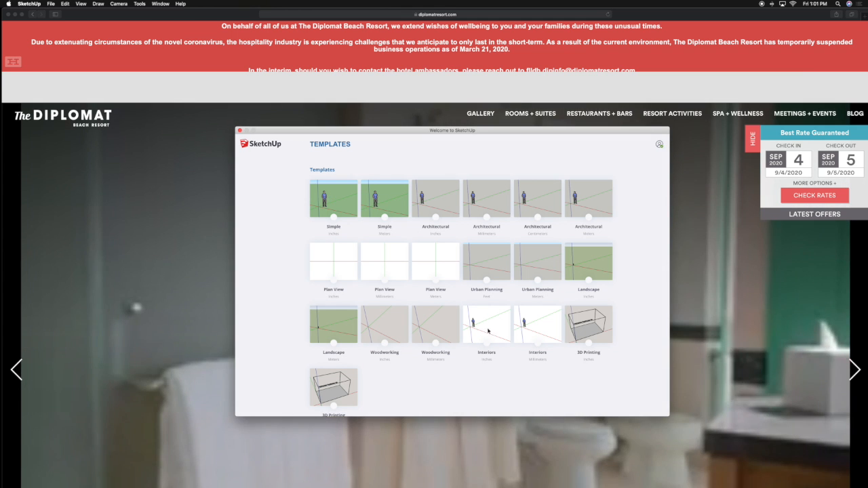
Create a new model from the Interiors template in inches and delete the default human figure
click(487, 331)
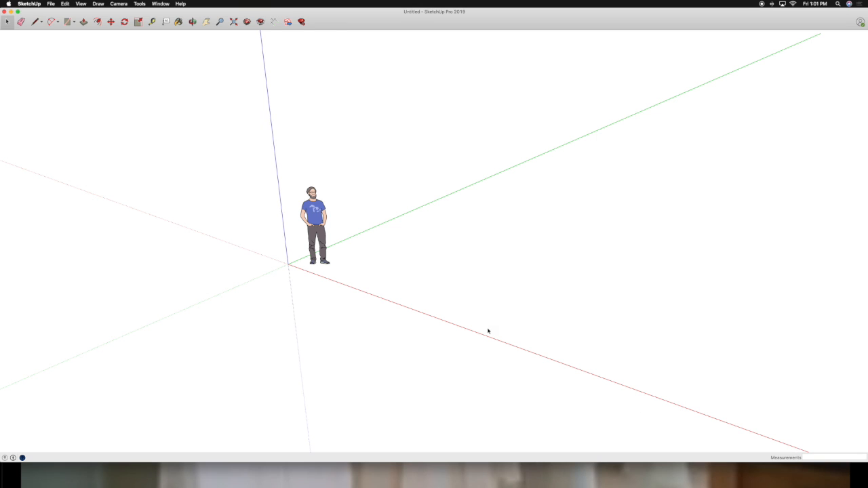
click(317, 215)
key(Delete)
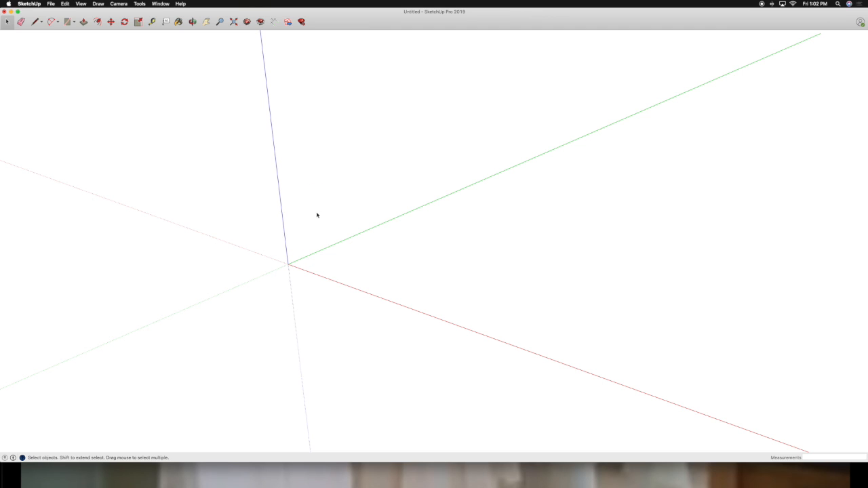
Orbit, pan and zoom the empty model to look at the origin and the red and green axes from above
middle_drag(329, 251, 272, 242)
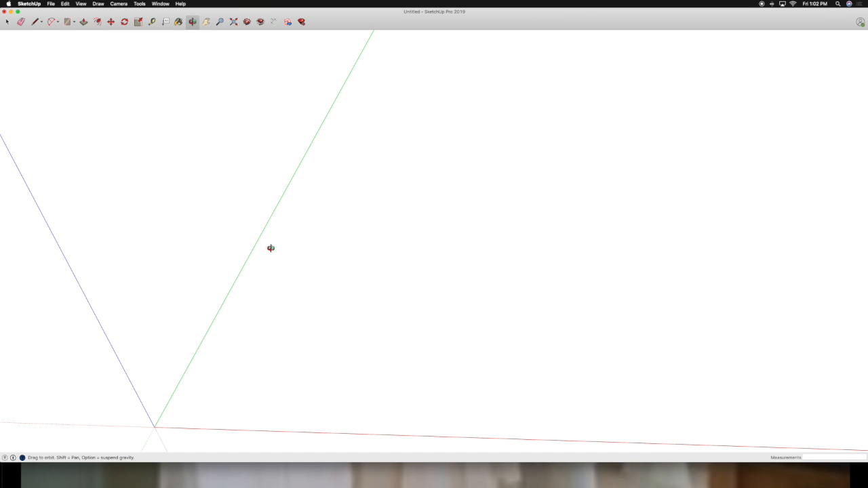
mouse_move(357, 315)
middle_down()
mouse_move(389, 327)
mouse_move(362, 325)
mouse_move(388, 330)
mouse_move(345, 295)
mouse_move(397, 304)
mouse_move(282, 313)
mouse_move(293, 318)
mouse_move(280, 319)
mouse_move(278, 348)
mouse_move(291, 345)
middle_up()
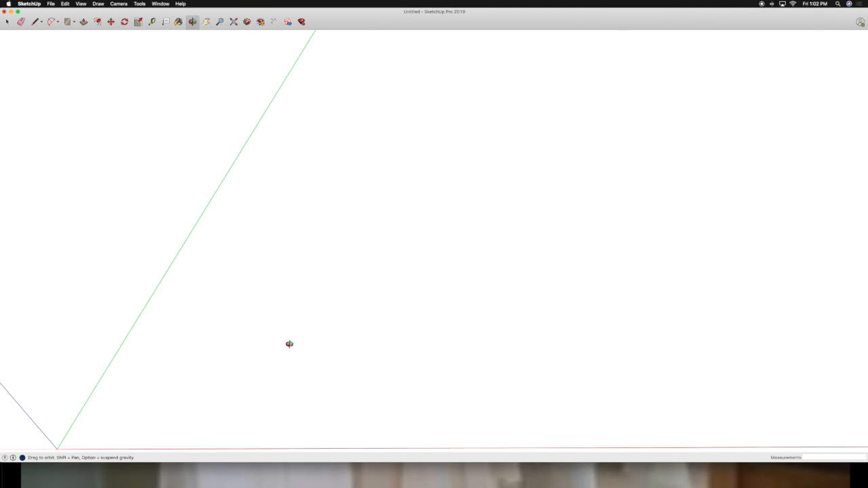
scroll(289, 344, down, 1)
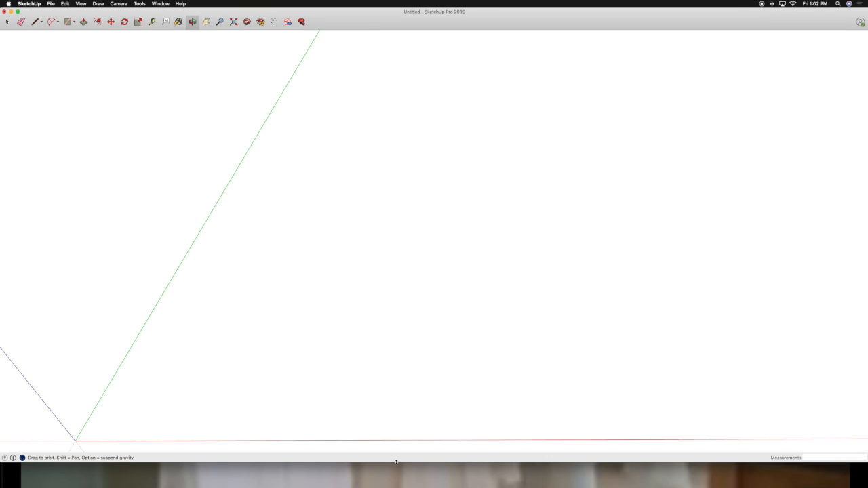
scroll(361, 415, down, 1)
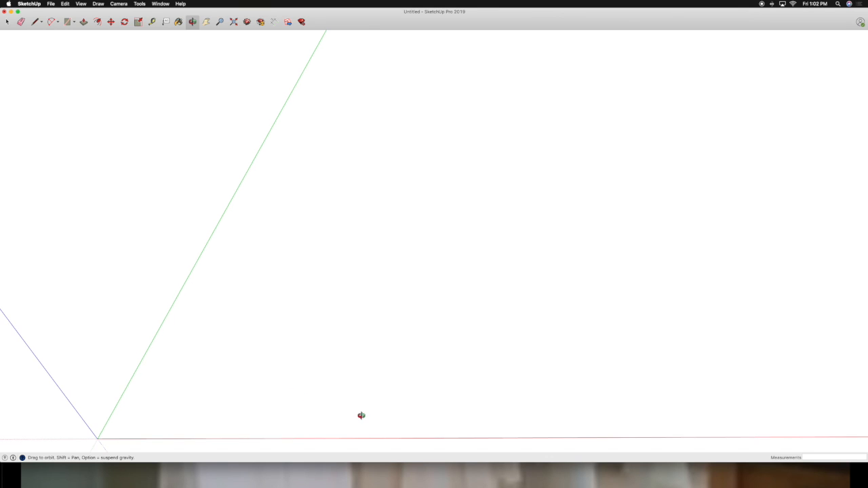
shift+drag(475, 415, 432, 416)
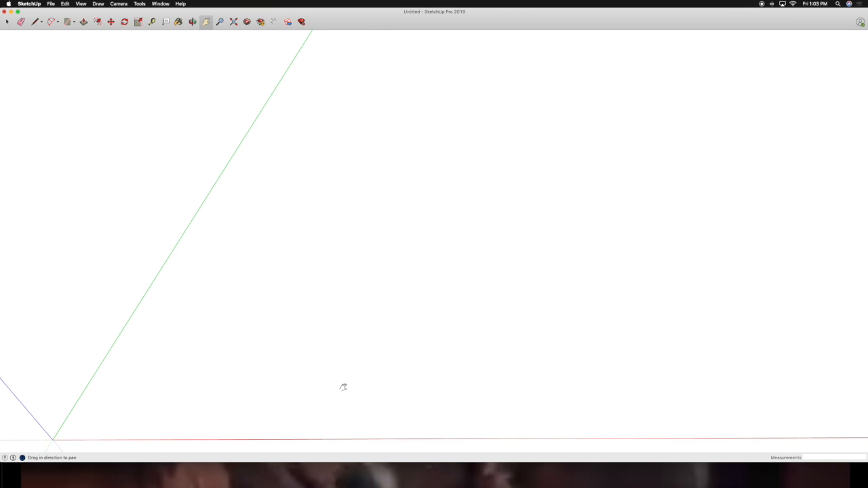
scroll(343, 387, up, 5)
scroll(343, 387, down, 4)
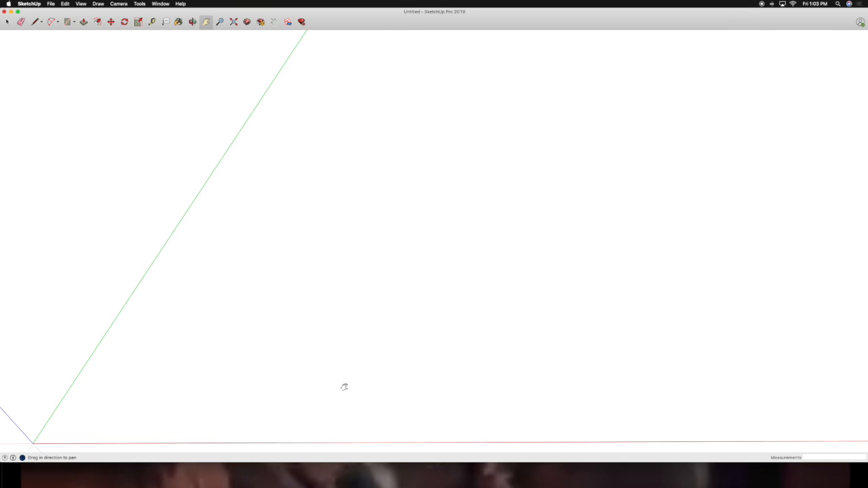
scroll(343, 387, down, 3)
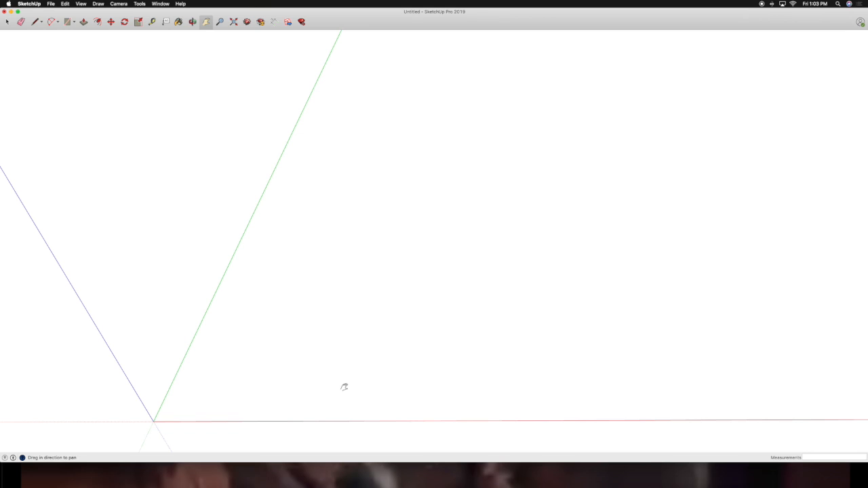
Switch to Safari and open the floor plans document from the Diplomat Beach Resort's Meetings page
click(322, 471)
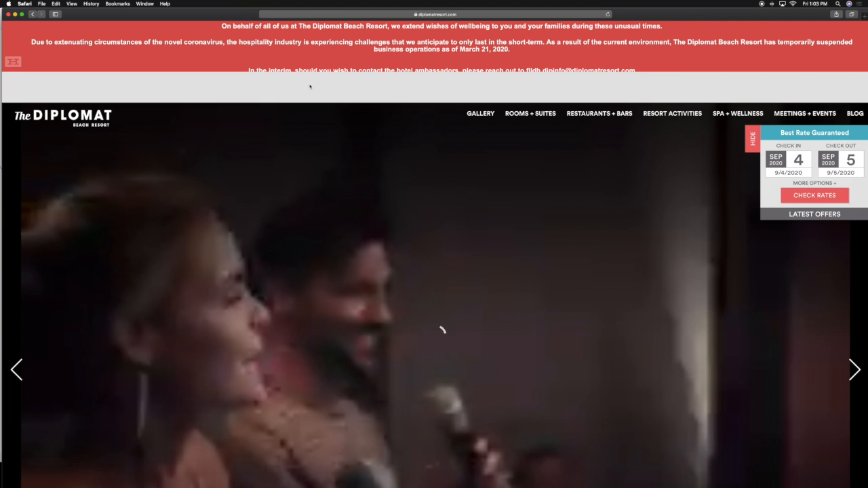
mouse_move(786, 113)
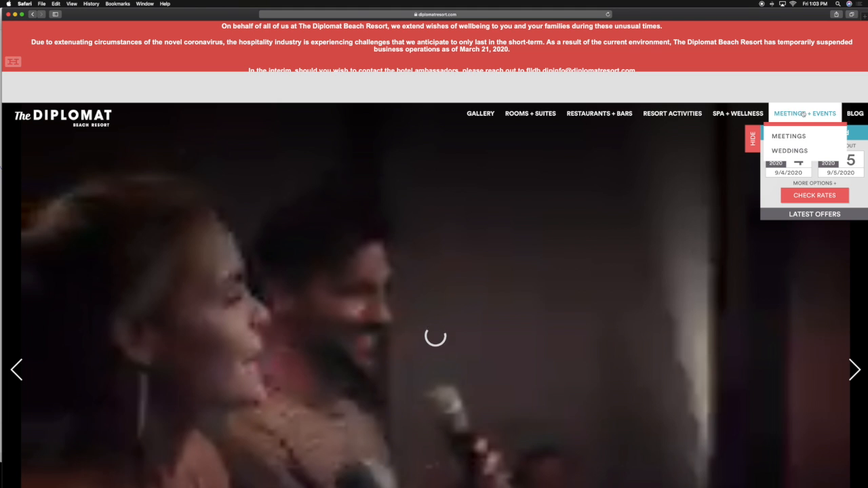
click(798, 138)
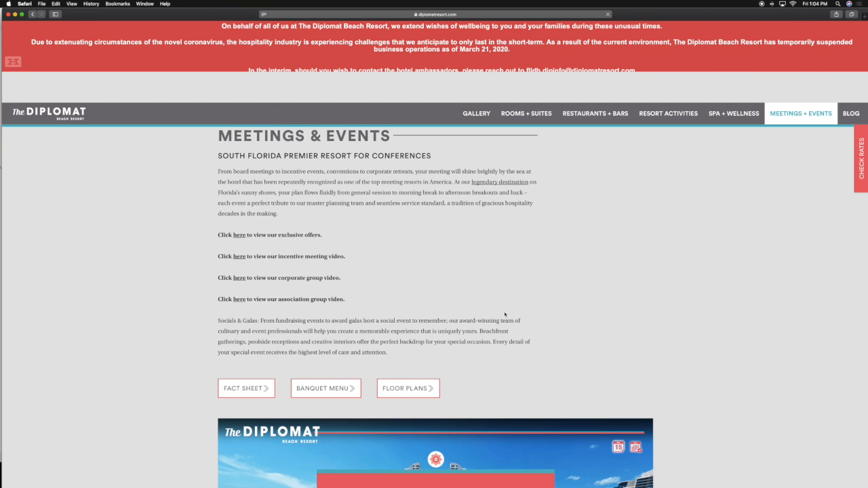
scroll(476, 350, down, 2)
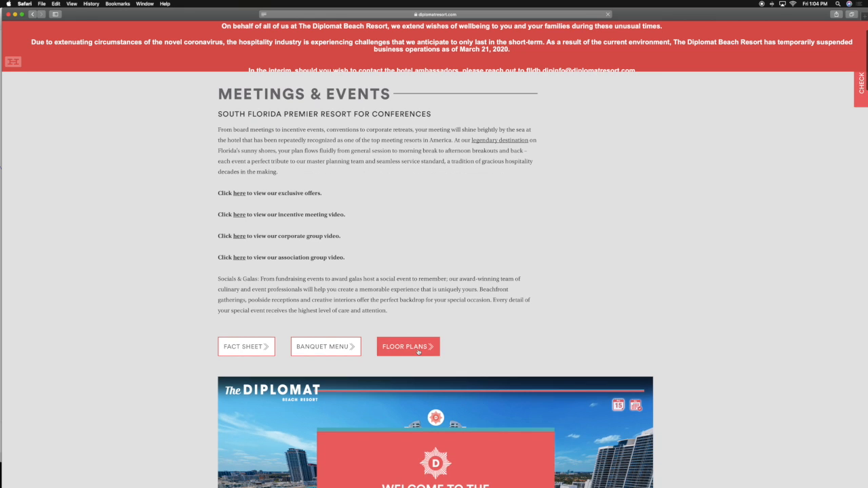
click(418, 351)
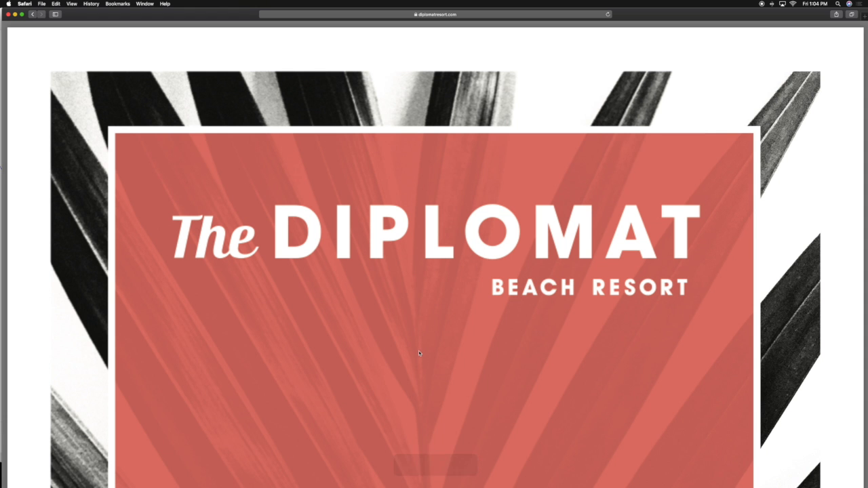
Zoom the floor plans document out and find the Convention Center Third Floor plan with the Great Halls
click(408, 466)
click(408, 466)
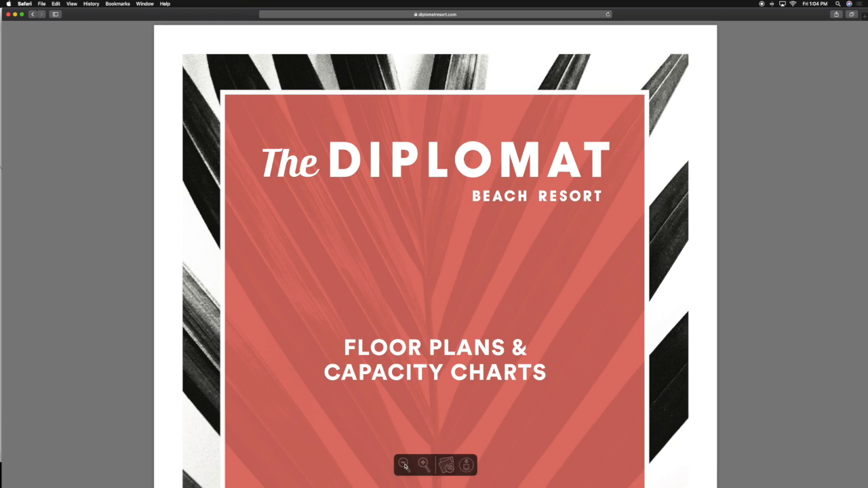
scroll(390, 400, down, 10)
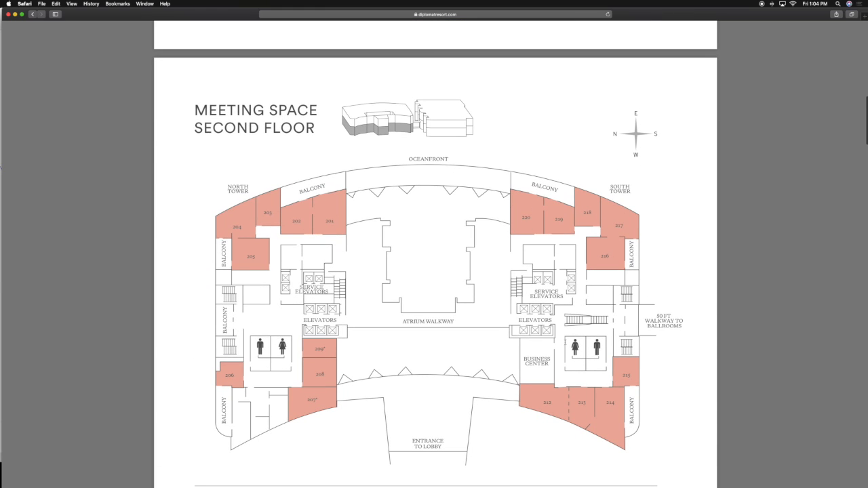
scroll(535, 343, down, 8)
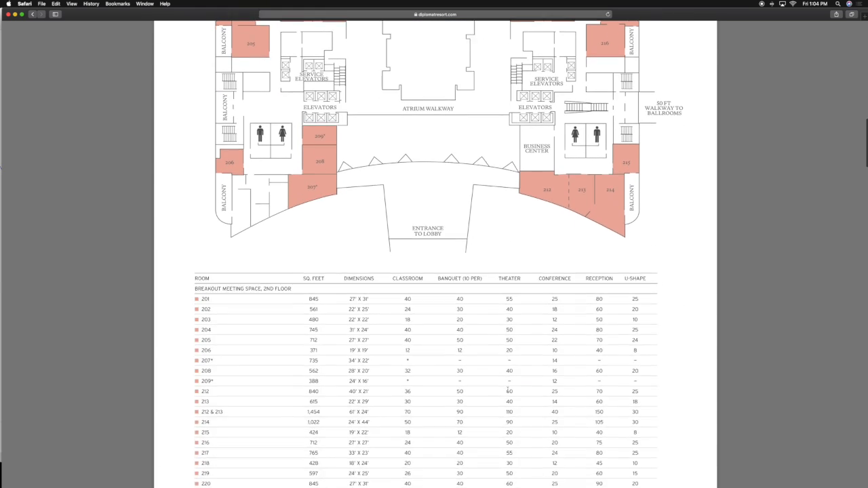
scroll(509, 391, down, 10)
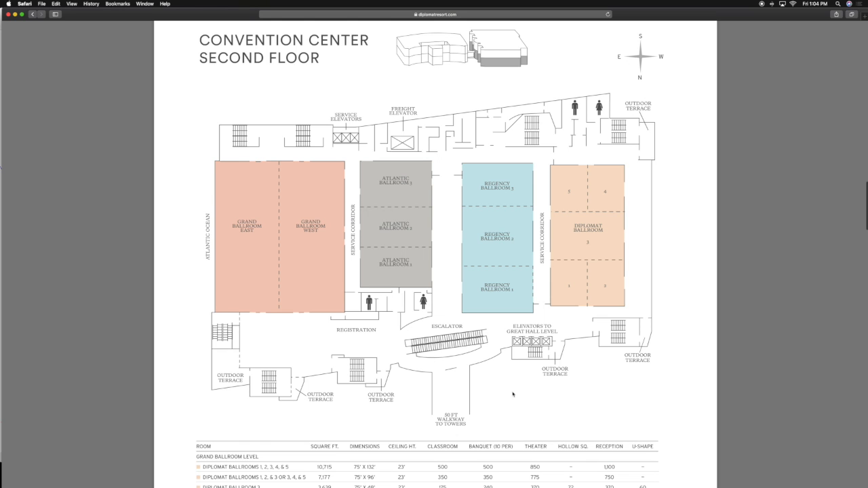
scroll(507, 395, down, 7)
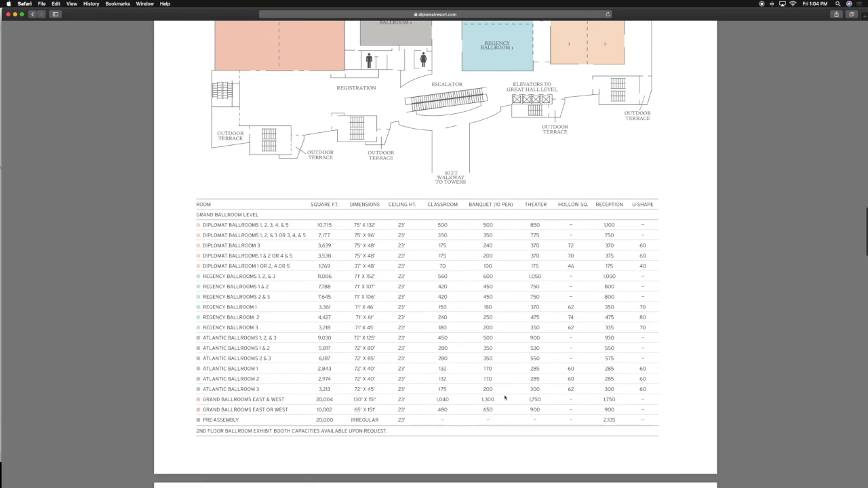
scroll(504, 397, down, 20)
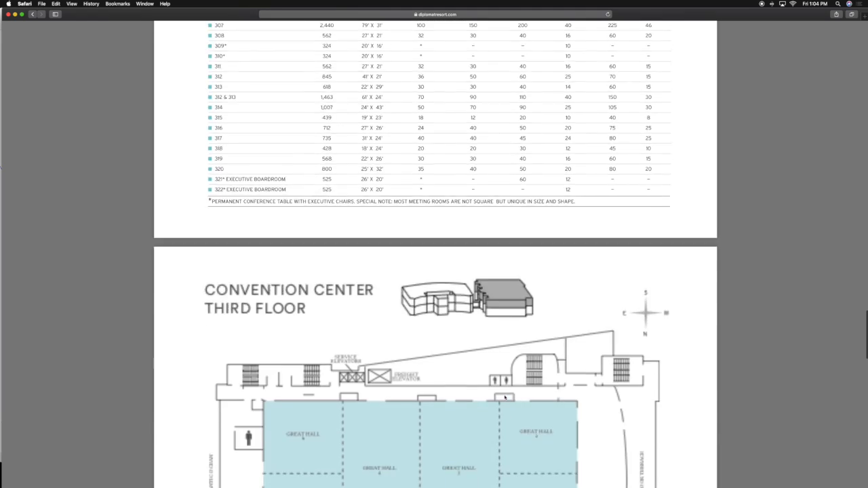
scroll(504, 398, down, 6)
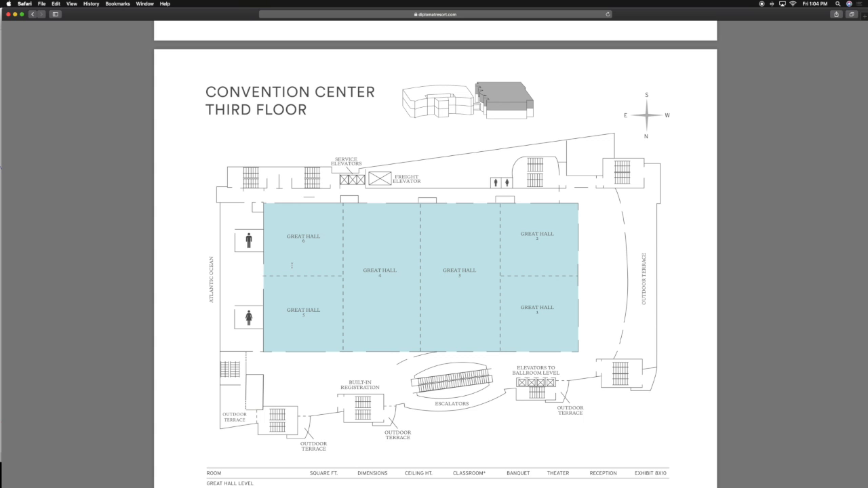
View the Great Hall floor plan in Preview, and return to the third-floor plan in Safari
key(ctrl+Up)
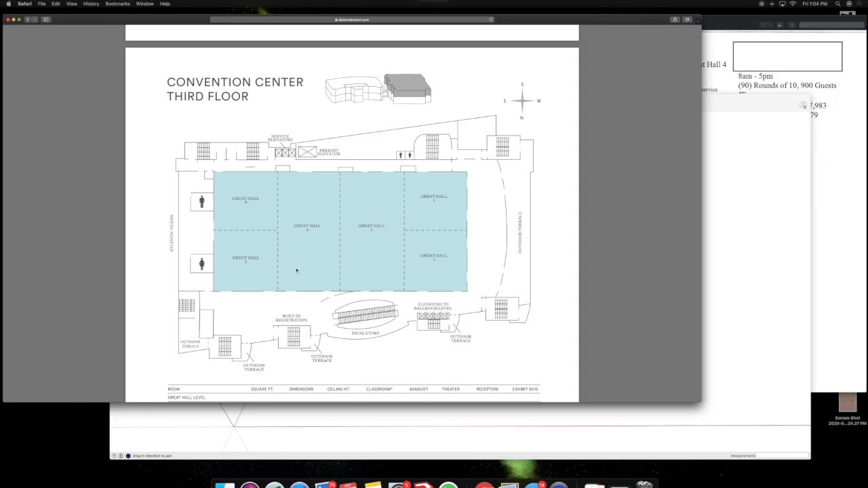
click(600, 135)
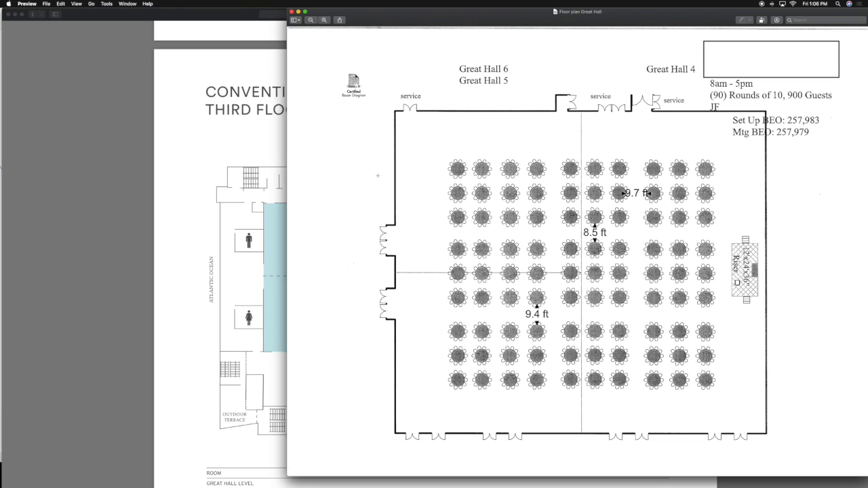
click(184, 239)
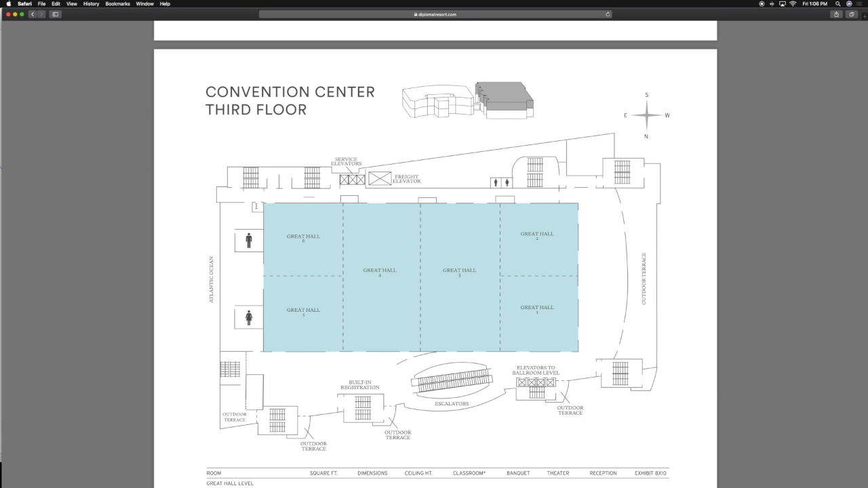
Examine the Convention Center Third Floor plan and the Great Hall Level capacity chart beneath it
scroll(316, 255, down, 3)
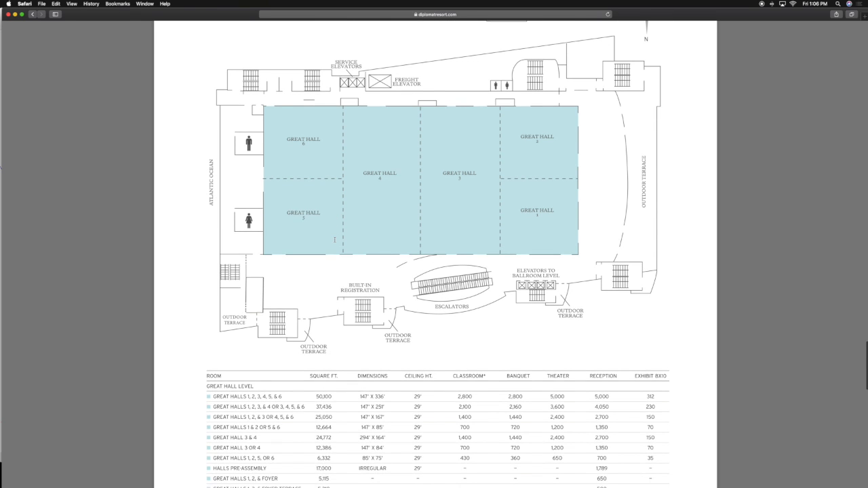
scroll(334, 238, down, 5)
scroll(334, 239, up, 7)
scroll(334, 238, down, 1)
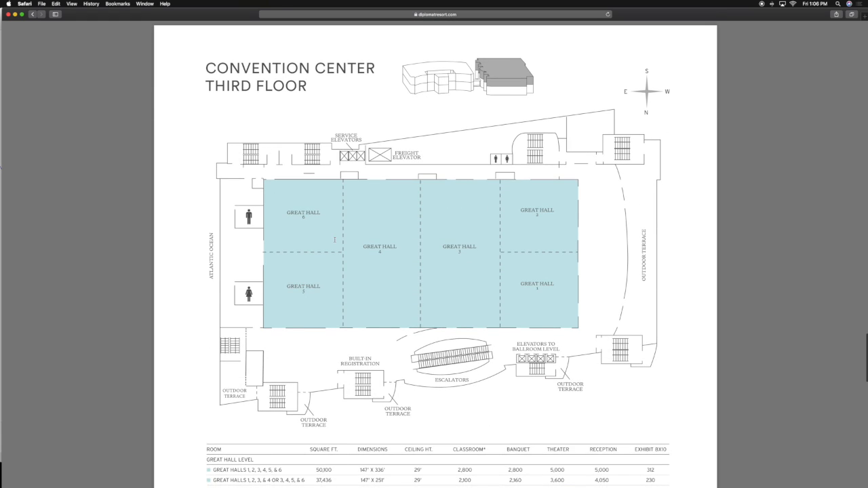
scroll(334, 238, down, 3)
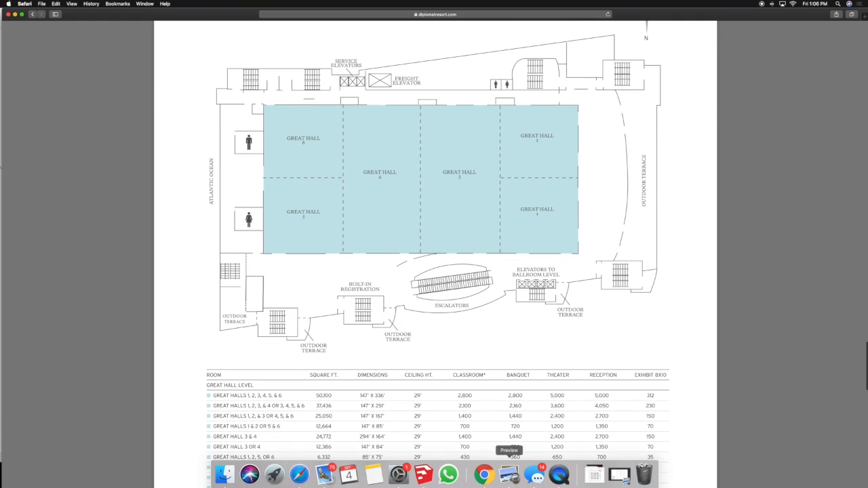
Compare the table layout for Great Halls 4, 5 and 6 in Preview with the venue's plan in Safari
key(ctrl+Up)
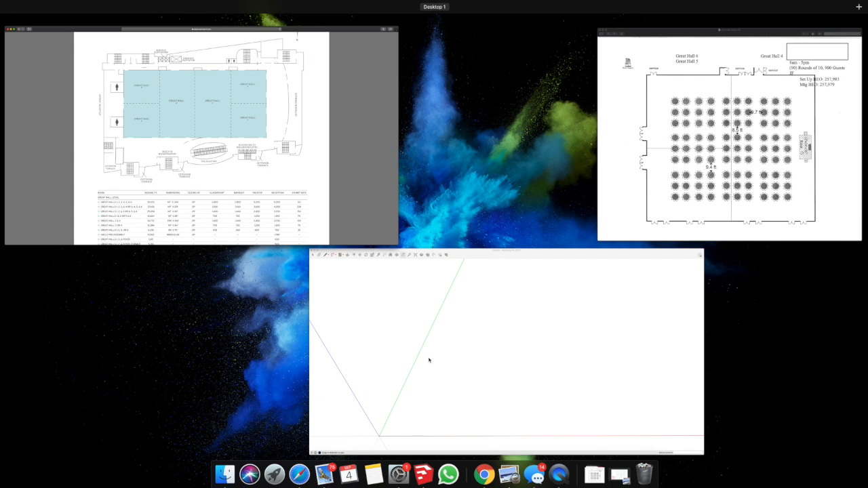
click(851, 145)
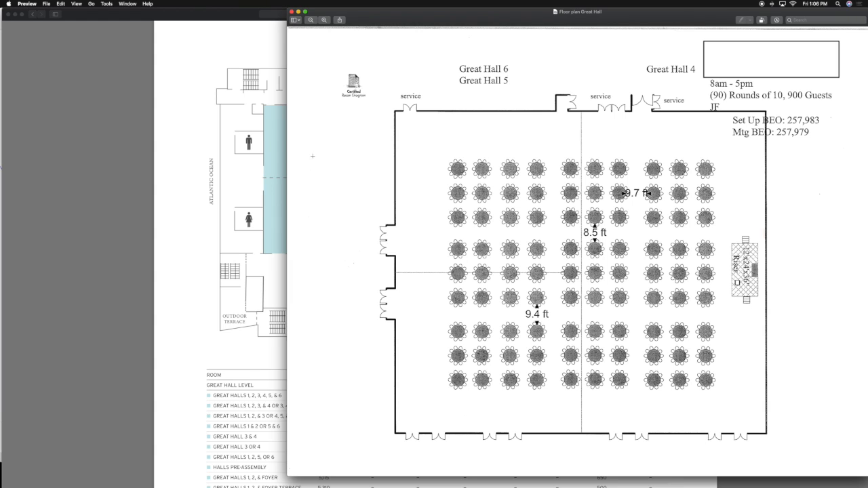
click(213, 180)
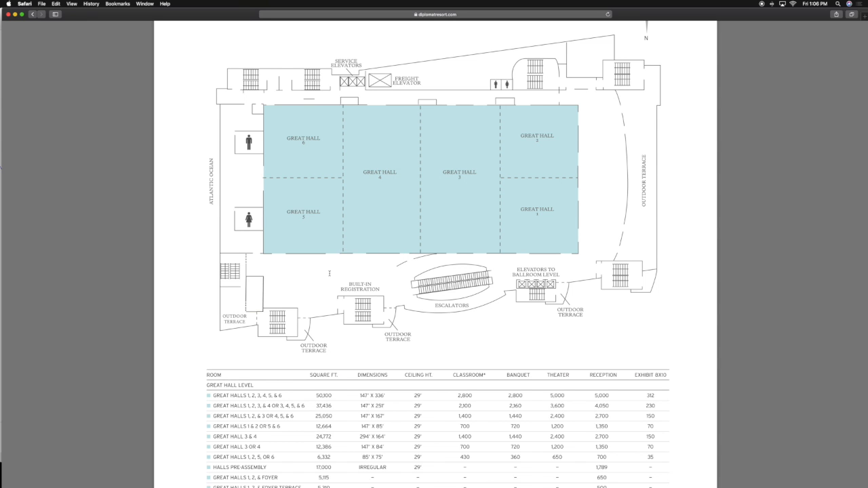
Look up the dimensions of Great Halls 4, 5 & 6 in the third-floor capacity chart
scroll(329, 271, down, 1)
scroll(364, 299, up, 3)
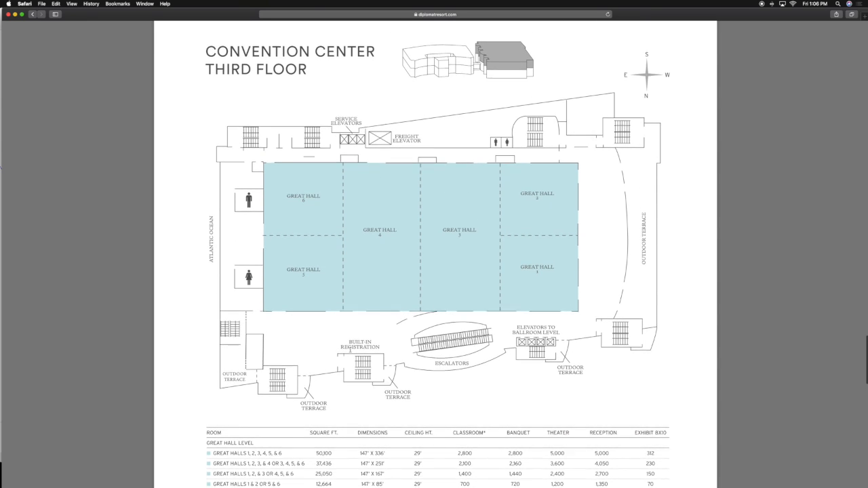
scroll(353, 326, down, 5)
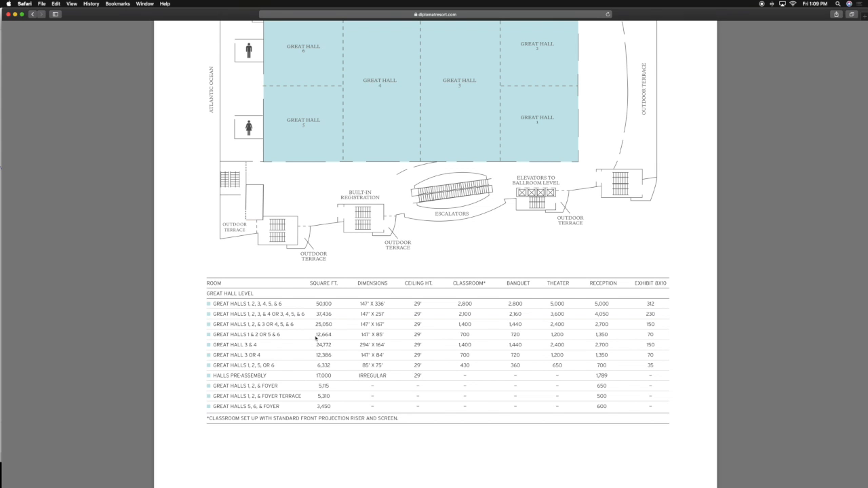
double_click(383, 325)
click(381, 327)
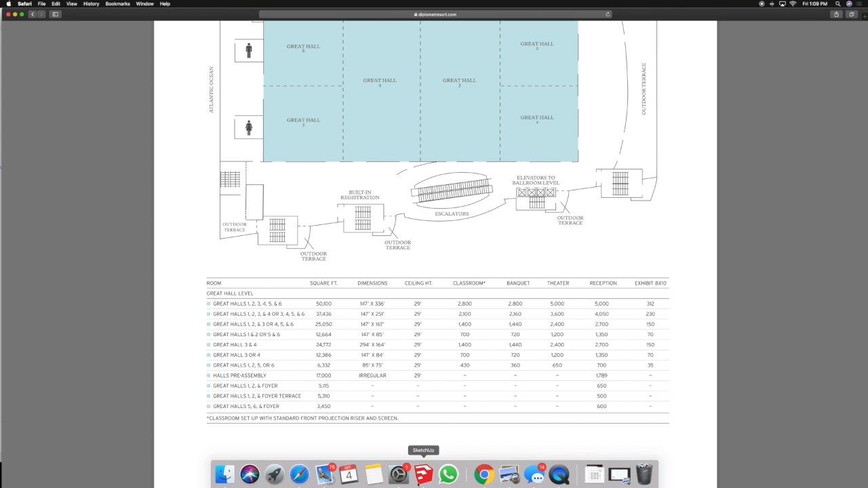
Switch to SketchUp and import the Floor plan Great Hall PNG from Downloads as an image, placed at the origin about 828 inches high
click(422, 477)
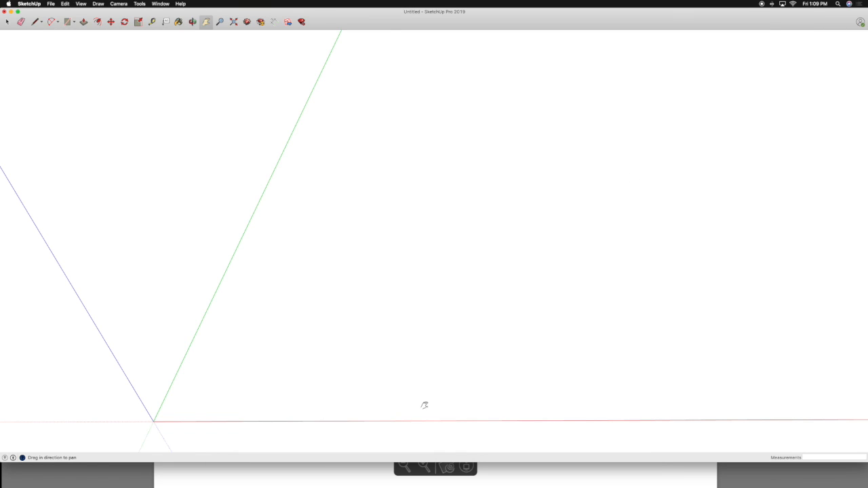
click(52, 4)
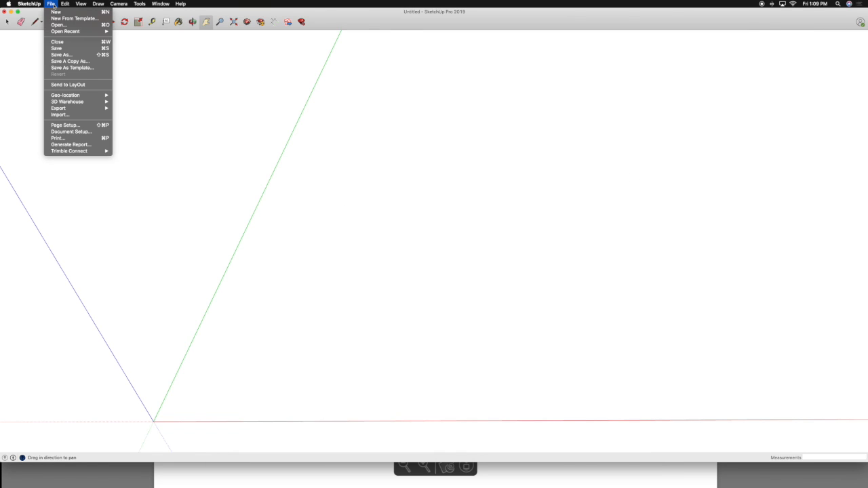
click(67, 118)
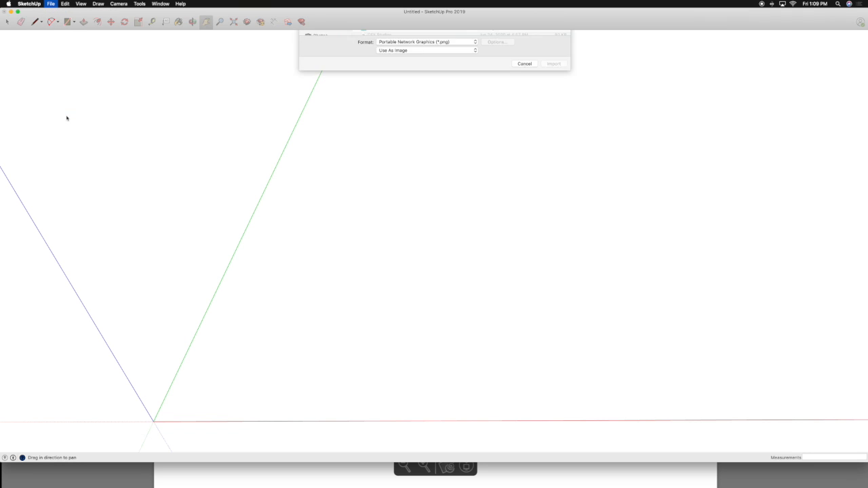
click(326, 76)
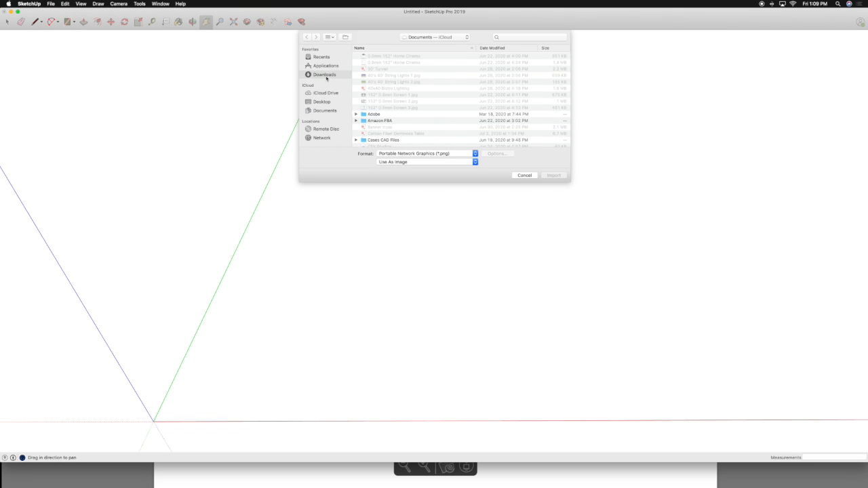
click(393, 63)
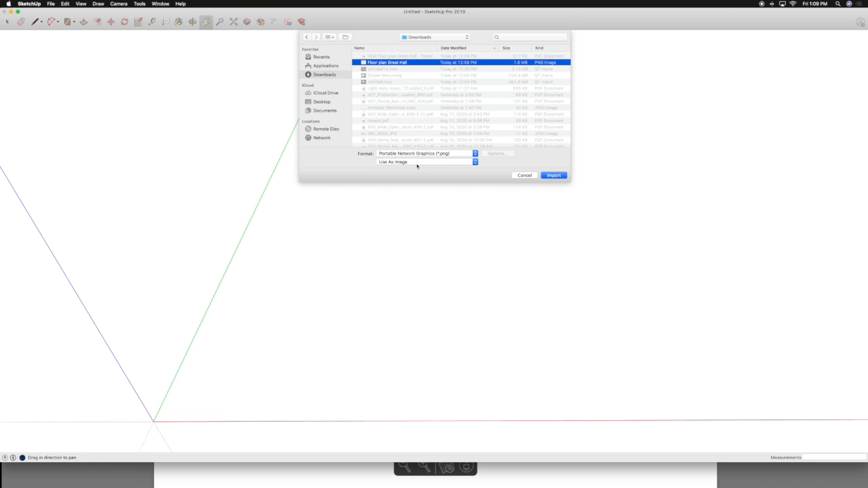
click(402, 163)
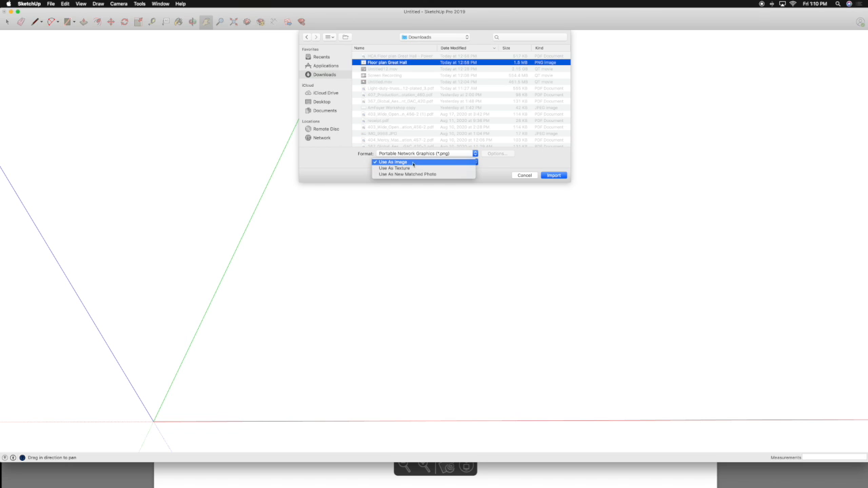
click(412, 163)
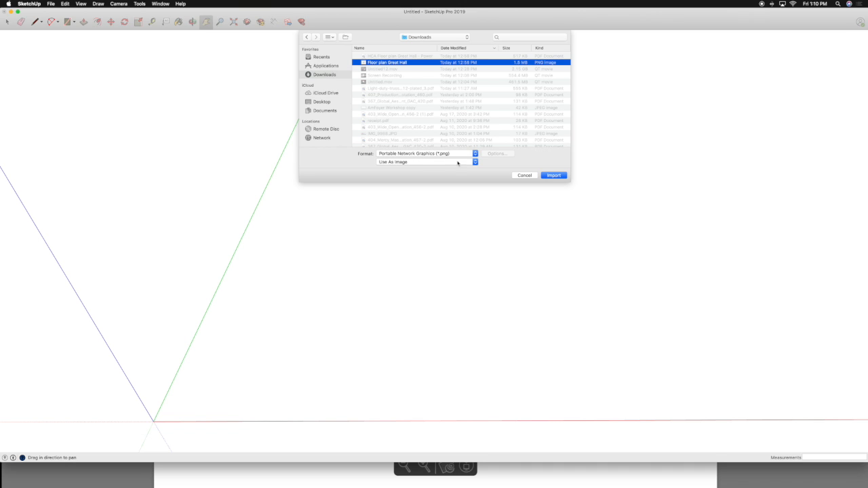
click(552, 176)
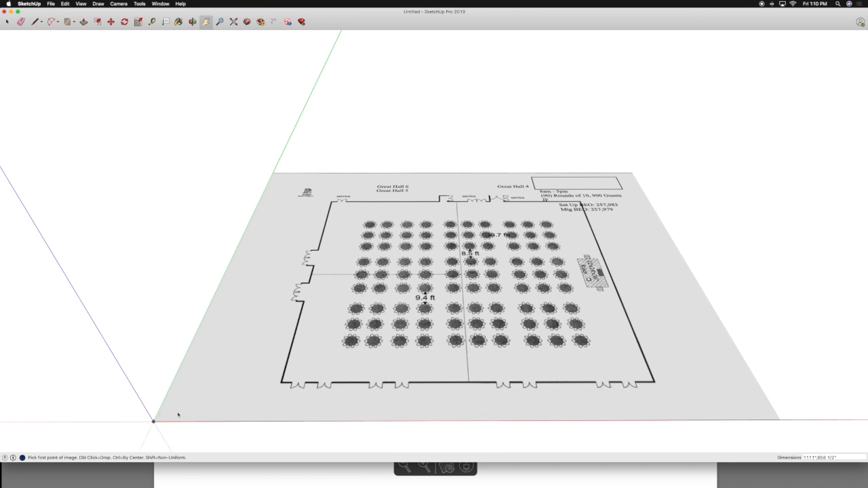
click(154, 422)
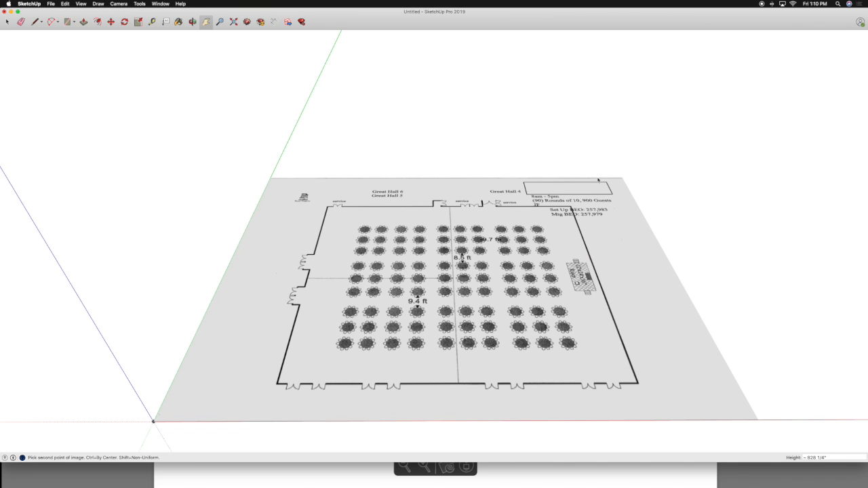
click(600, 178)
Draw a rectangle about 686 by 595 inches over the plan, between opposite outer corners of the hall walls
middle_drag(594, 268, 551, 303)
key(r)
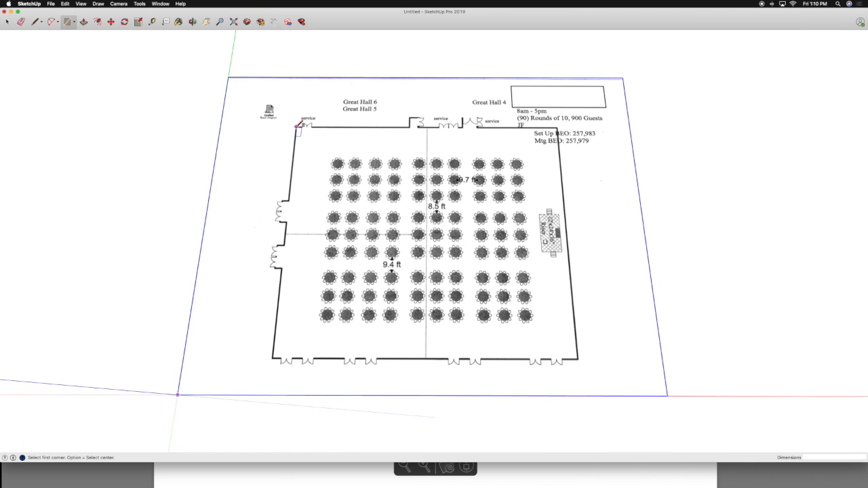
click(296, 126)
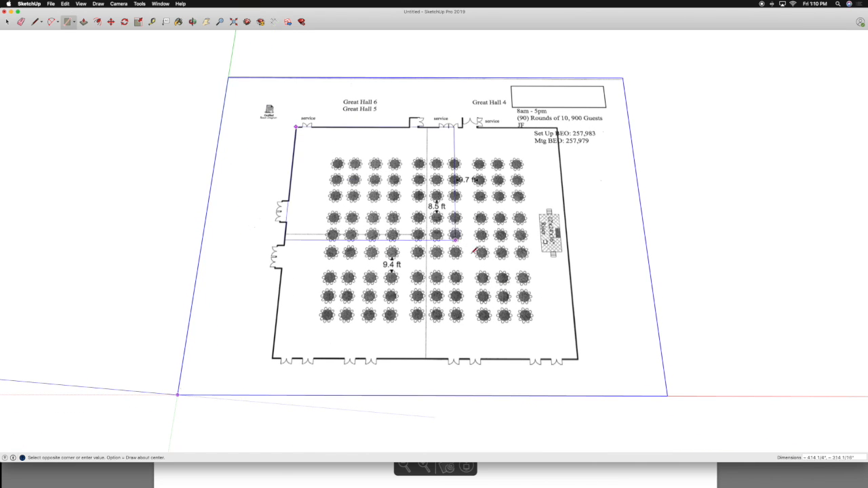
click(580, 357)
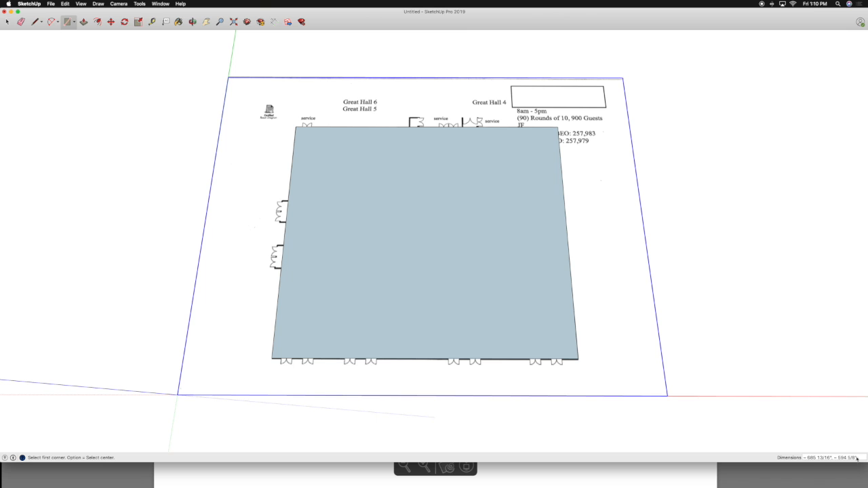
Recheck the Great Halls 4, 5 & 6 dimensions in Safari's capacity chart and set the SketchUp rectangle to 167' by 147'
click(667, 473)
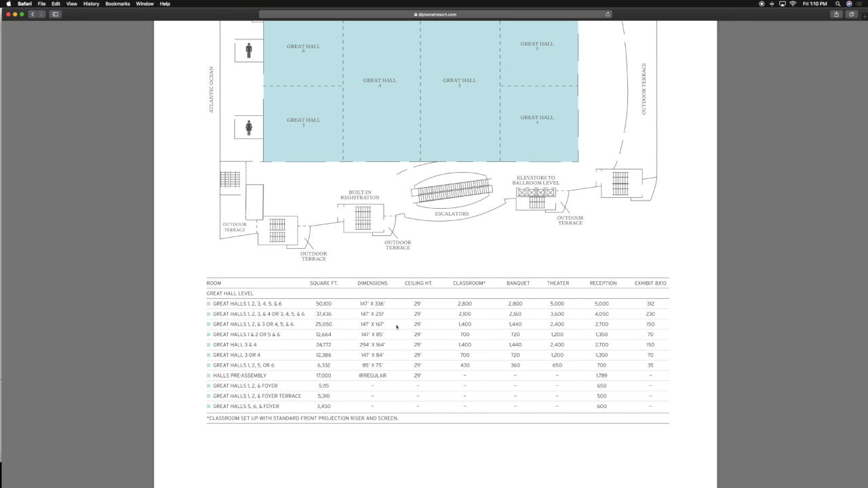
mouse_move(639, 482)
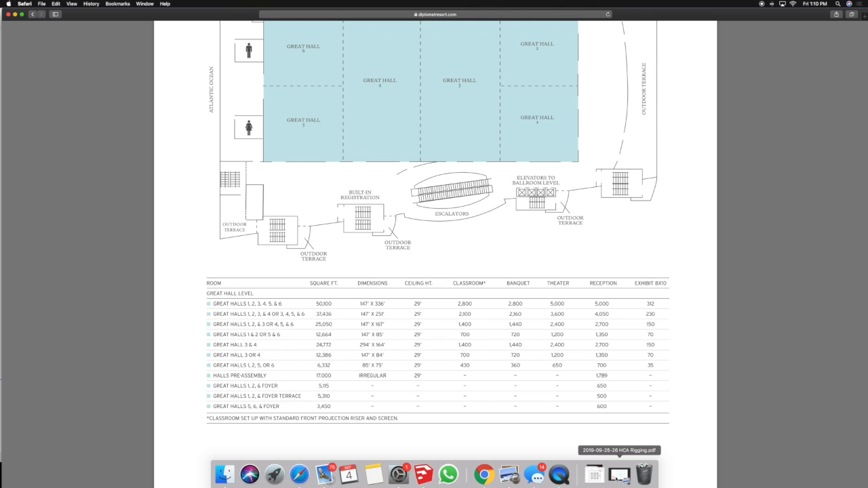
click(423, 475)
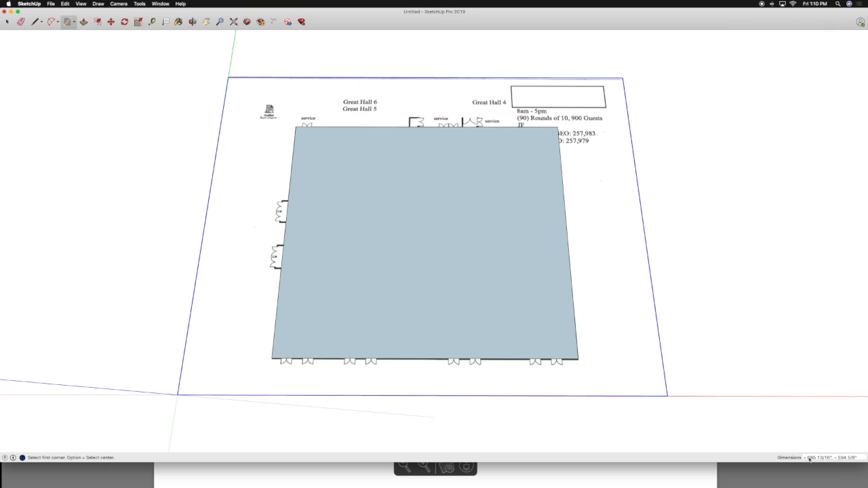
click(808, 459)
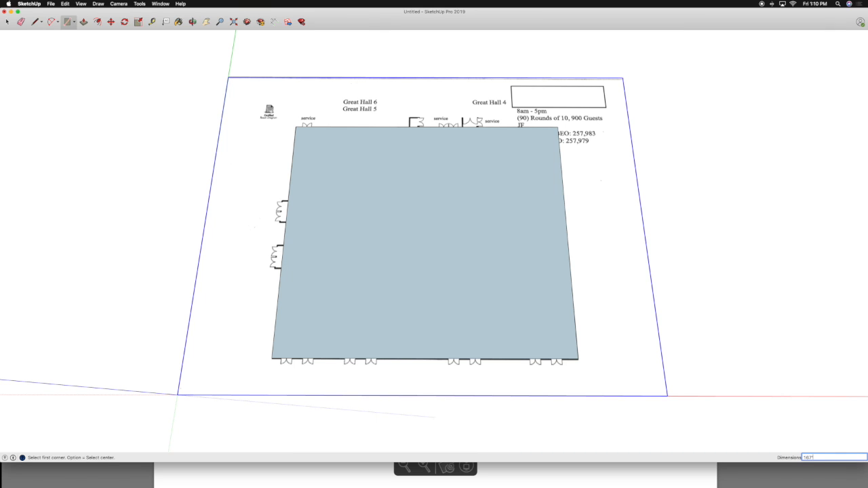
text(167',147)
key(Return)
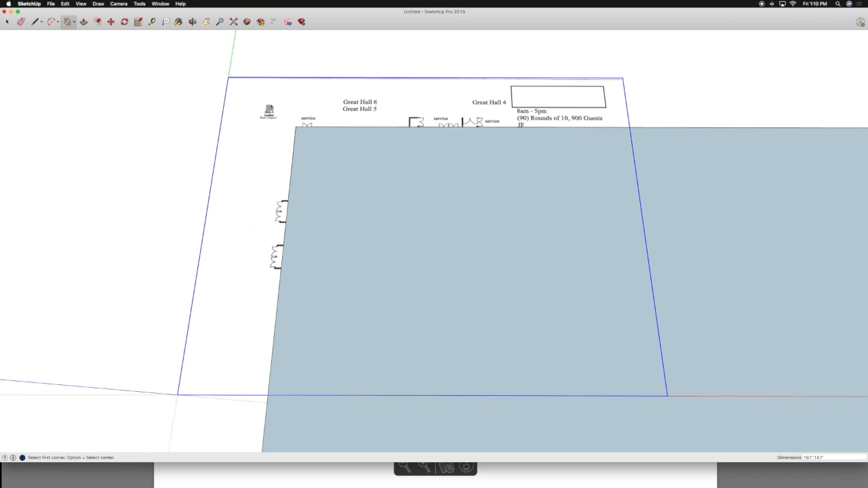
Paint the enlarged hall rectangle with a translucent dark grey at about 52% opacity
scroll(585, 348, down, 6)
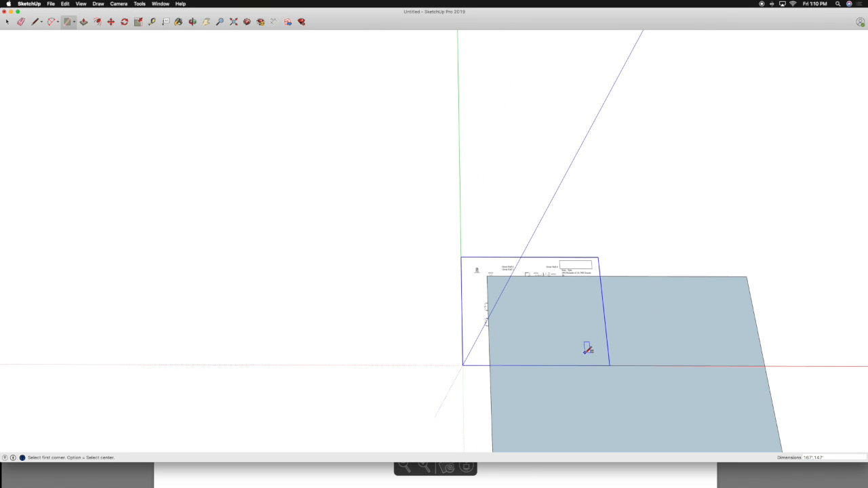
key(h)
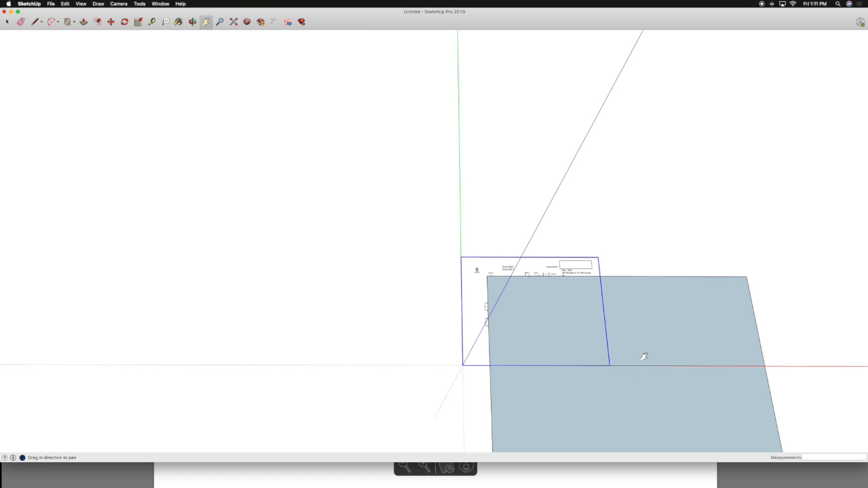
drag(644, 358, 500, 258)
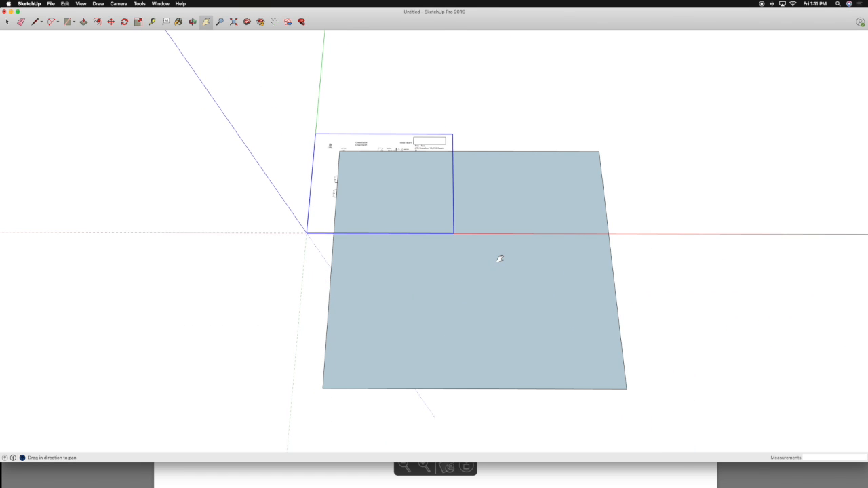
key(b)
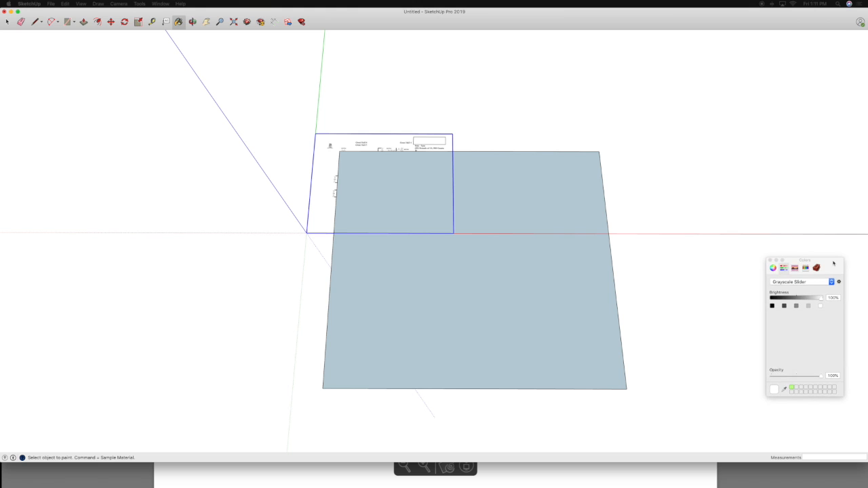
click(772, 271)
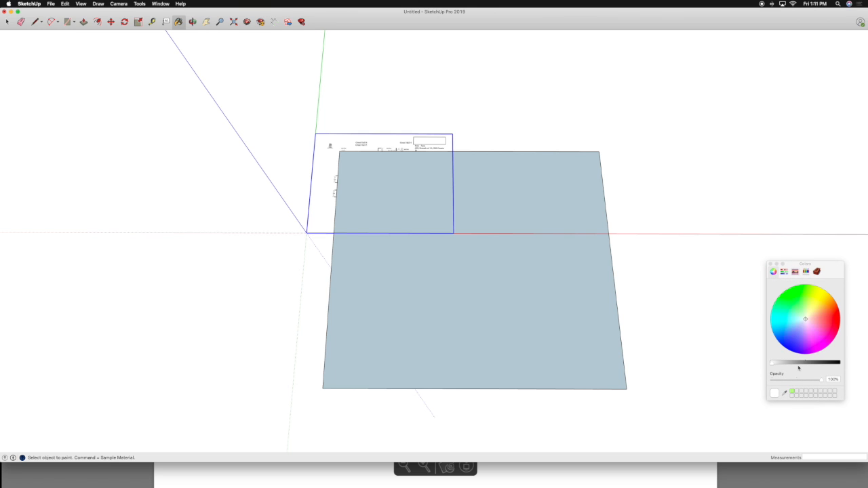
drag(829, 366, 799, 381)
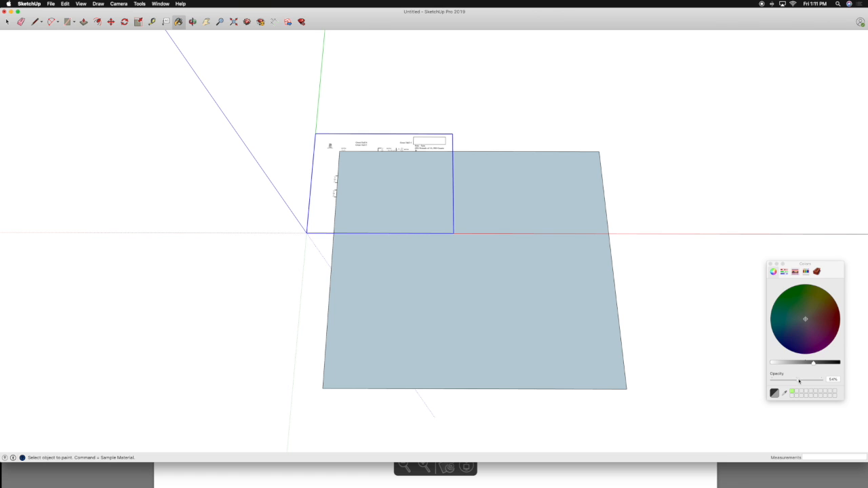
click(548, 324)
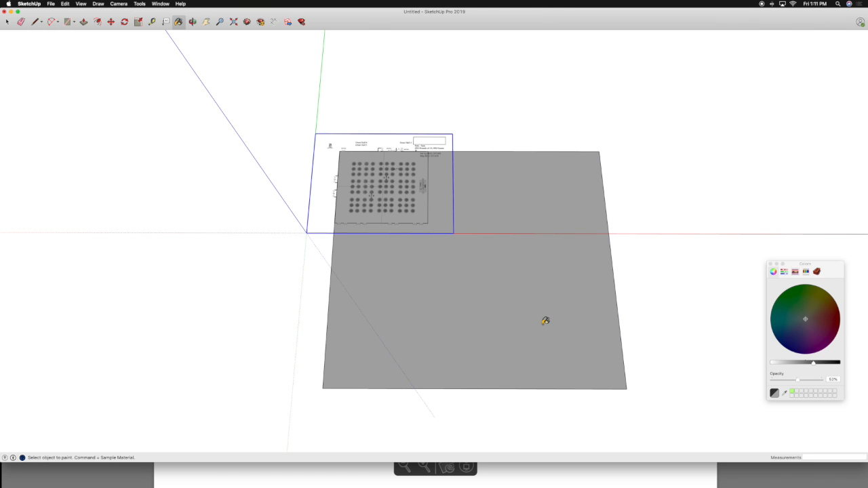
key(space)
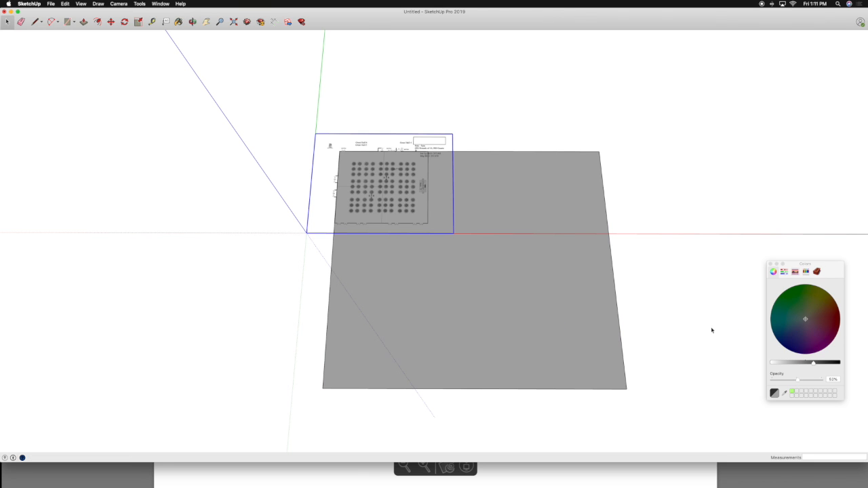
Make the grey hall rectangle and its edges a group
click(531, 92)
click(510, 223)
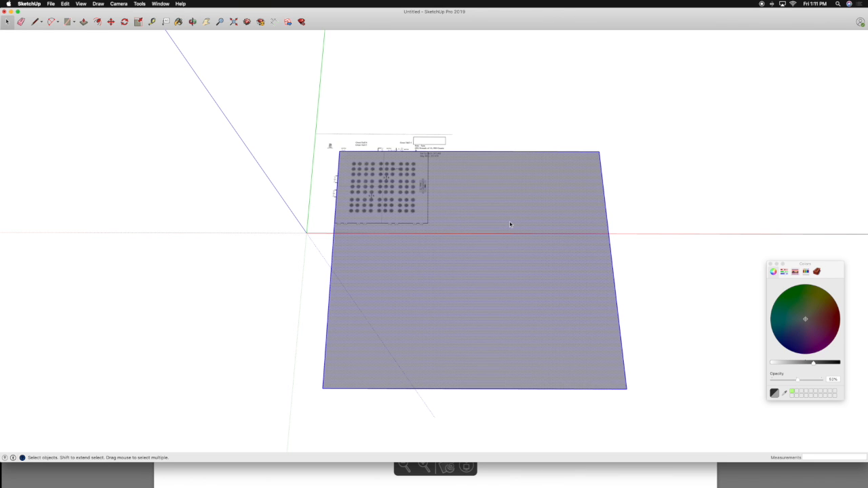
right_click(510, 224)
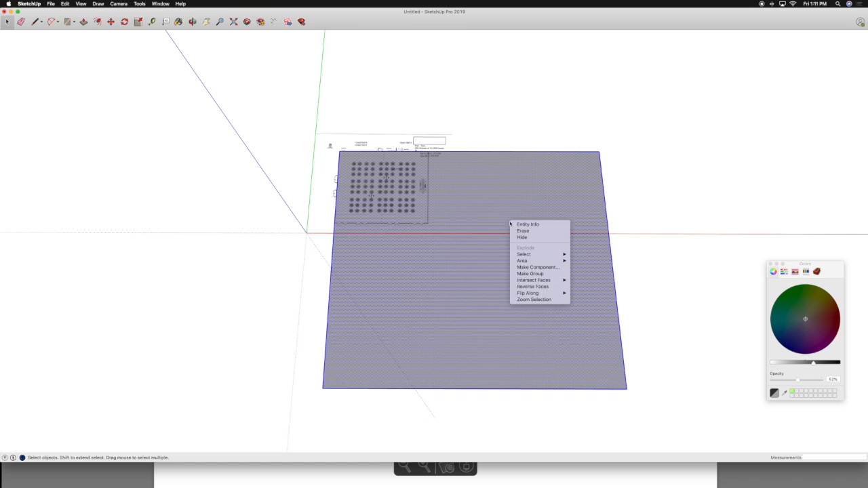
click(548, 274)
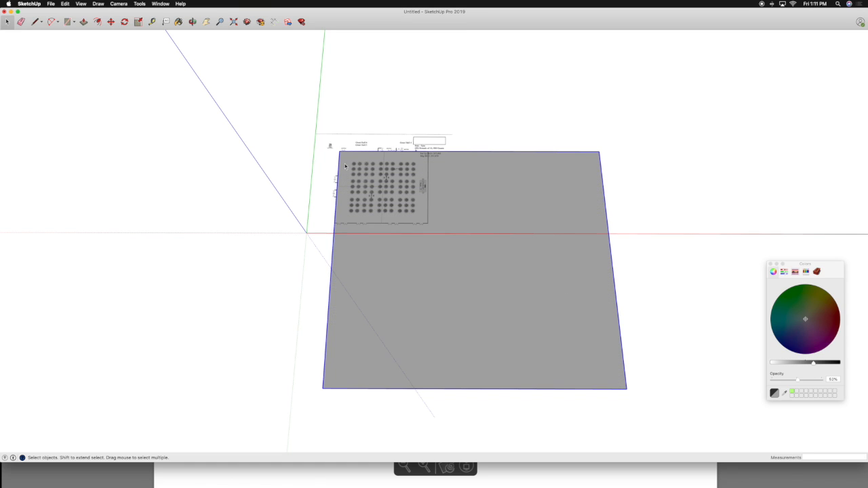
Scale the floor plan image up from its corners and sides so its wall outline matches the grey hall rectangle
click(323, 150)
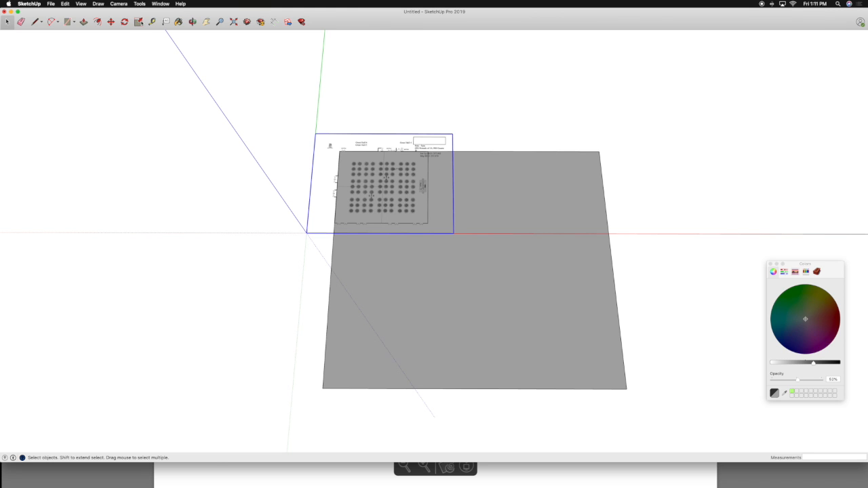
click(138, 22)
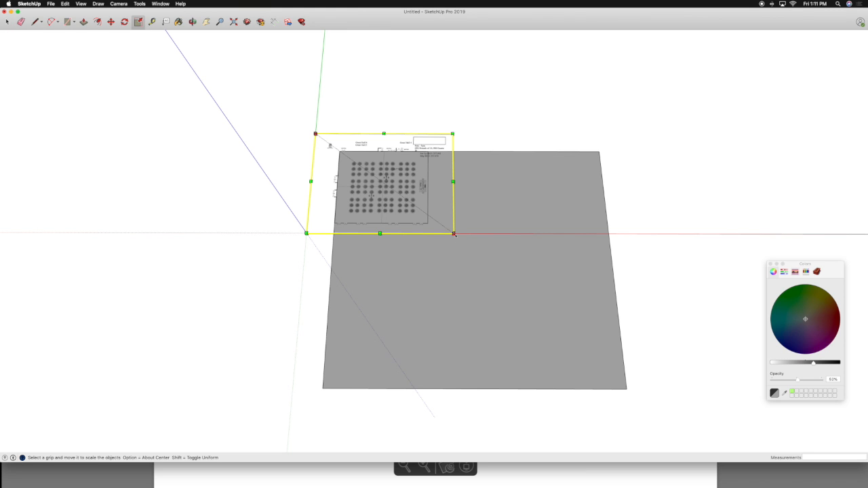
drag(453, 234, 637, 436)
drag(313, 136, 269, 114)
drag(675, 242, 688, 241)
drag(474, 413, 474, 424)
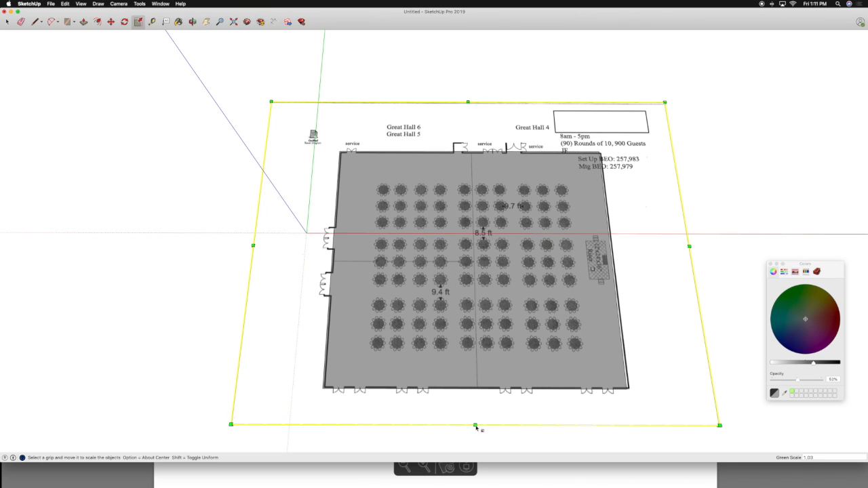
Fine-tune the floor plan image's width from its left side against the grey hall rectangle's left edge
key(h)
drag(415, 284, 390, 251)
scroll(281, 245, up, 5)
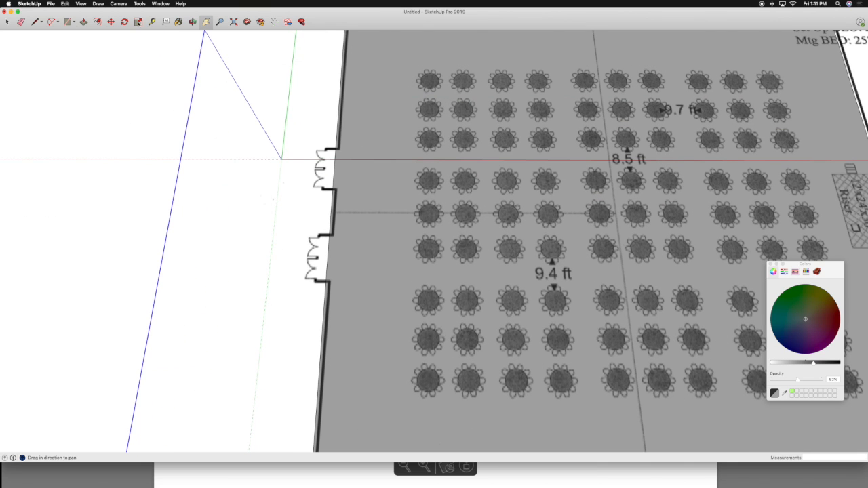
click(137, 21)
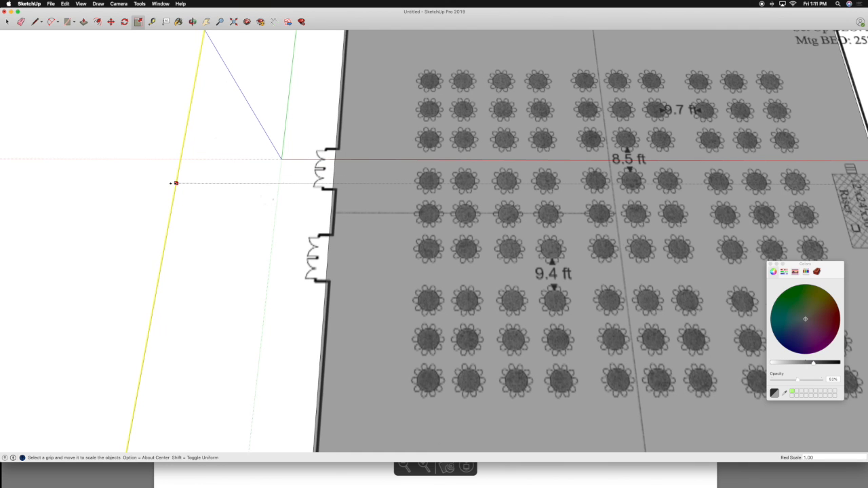
scroll(460, 221, down, 5)
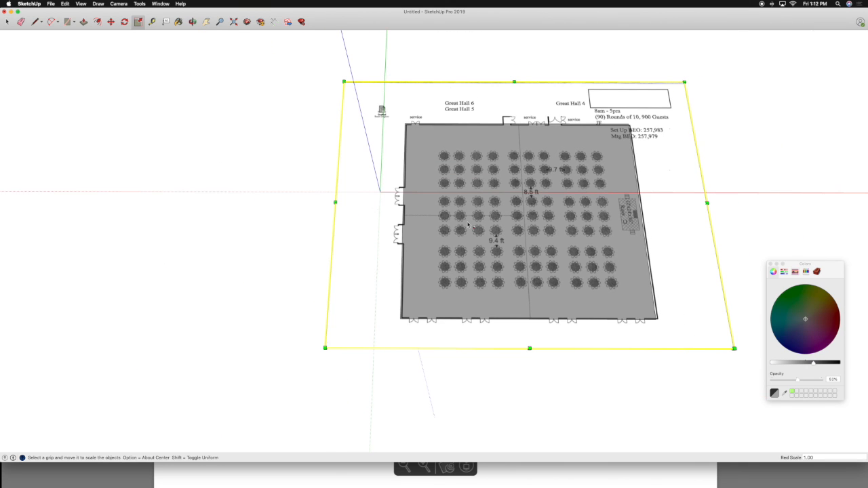
Fine-tune the floor plan image's width from its right side so the riser-side wall lines up with the hall rectangle
key(h)
drag(688, 248, 546, 254)
scroll(552, 246, up, 10)
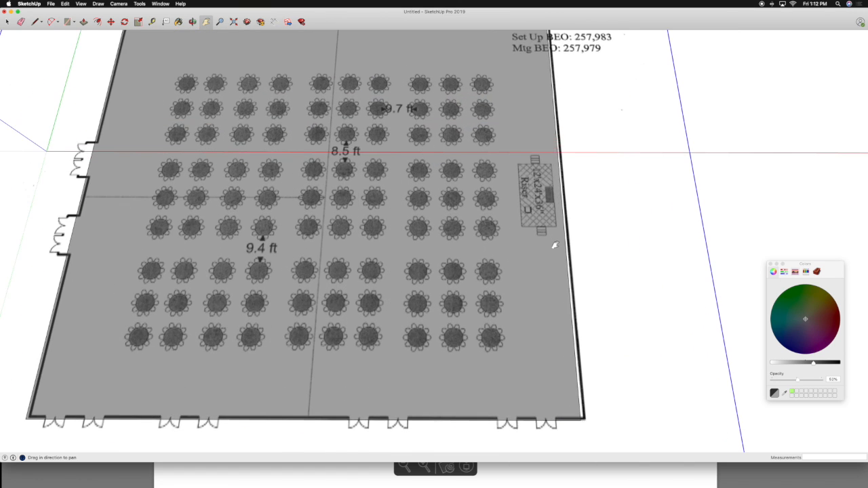
scroll(553, 246, down, 2)
drag(630, 254, 394, 236)
click(138, 21)
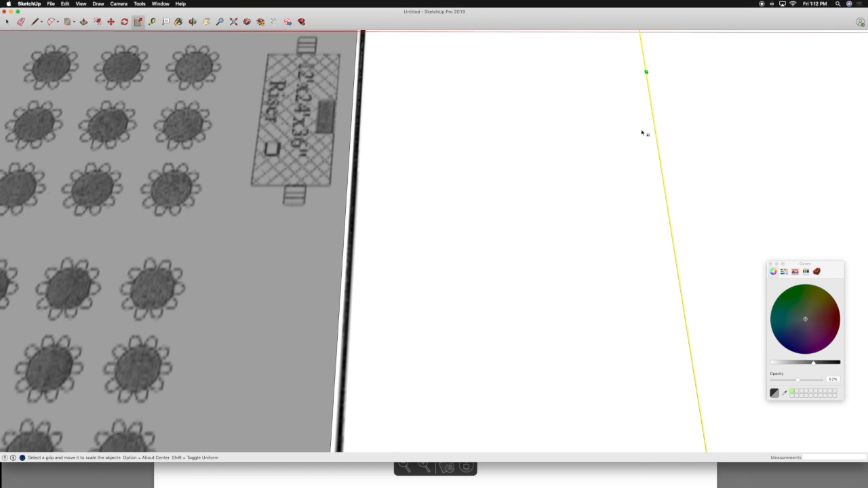
click(645, 72)
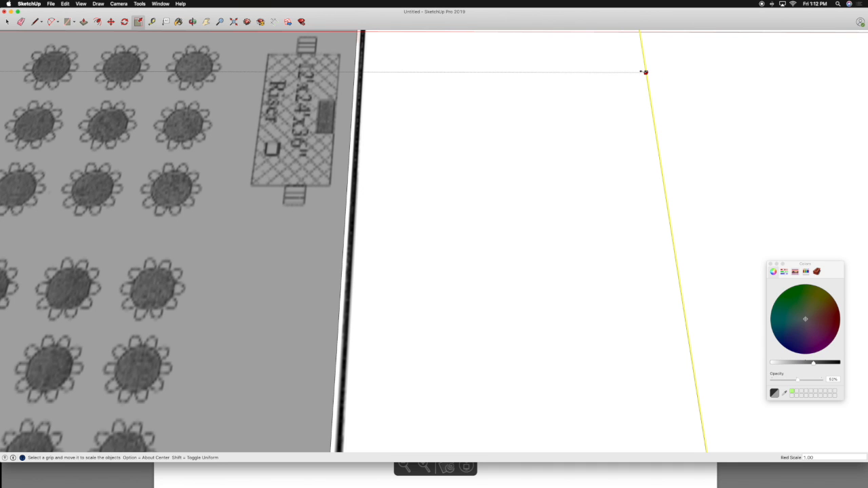
click(643, 72)
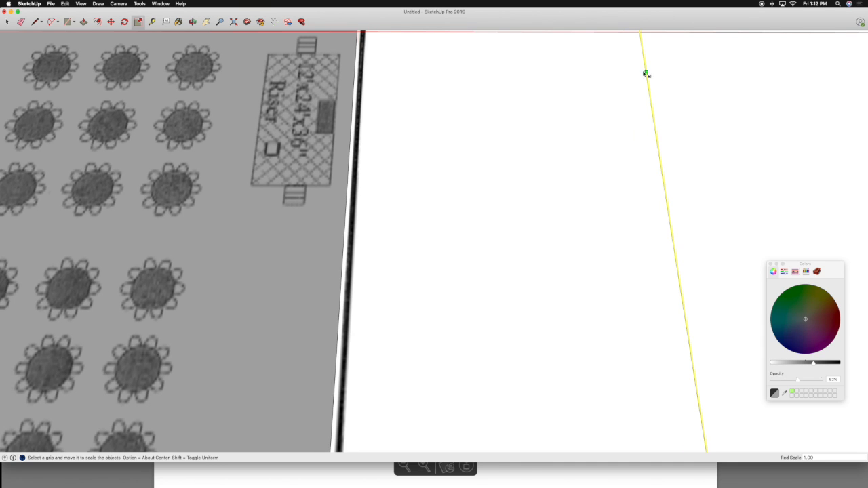
Stretch the floor plan image from its left side by a red scale of about 1.01 to align the left wall
scroll(538, 199, down, 10)
scroll(322, 200, up, 8)
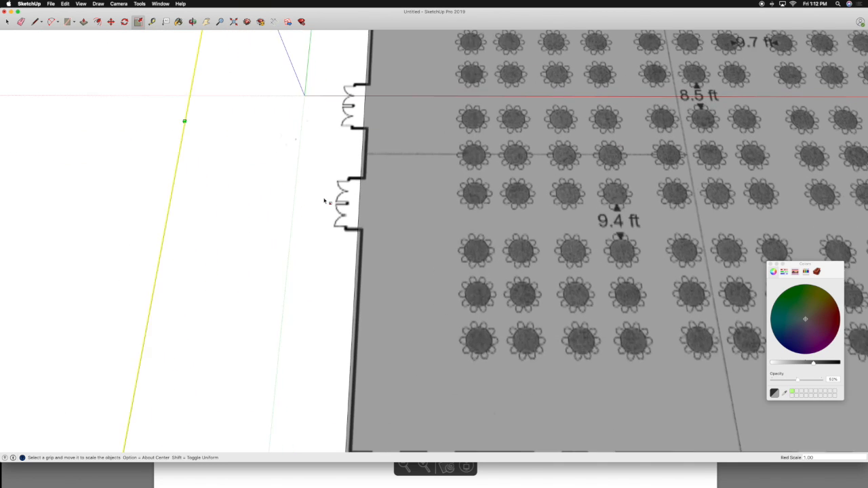
click(180, 114)
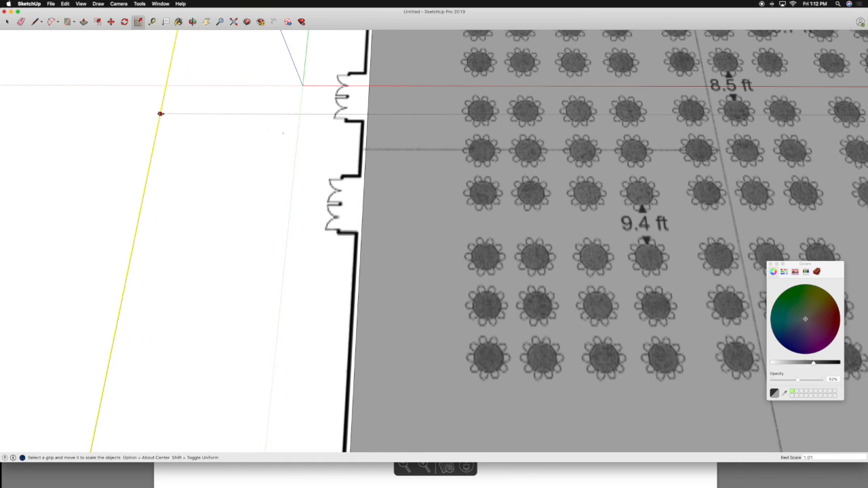
Stretch the floor plan image from its lower and upper sides, each by a green scale of about 1.01, to match the hall rectangle
scroll(285, 188, down, 10)
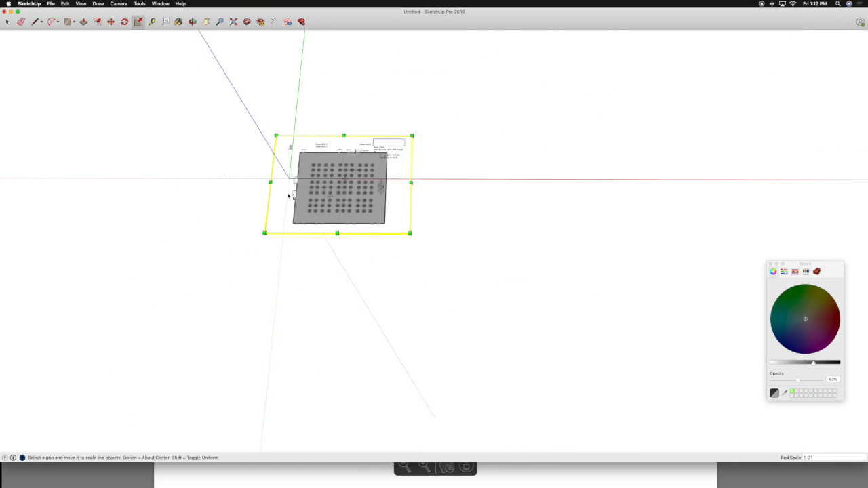
scroll(288, 196, up, 4)
click(431, 309)
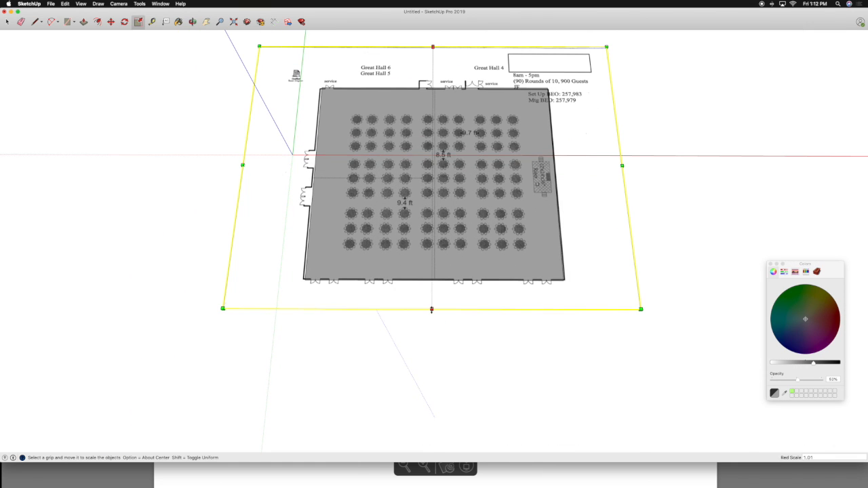
click(432, 312)
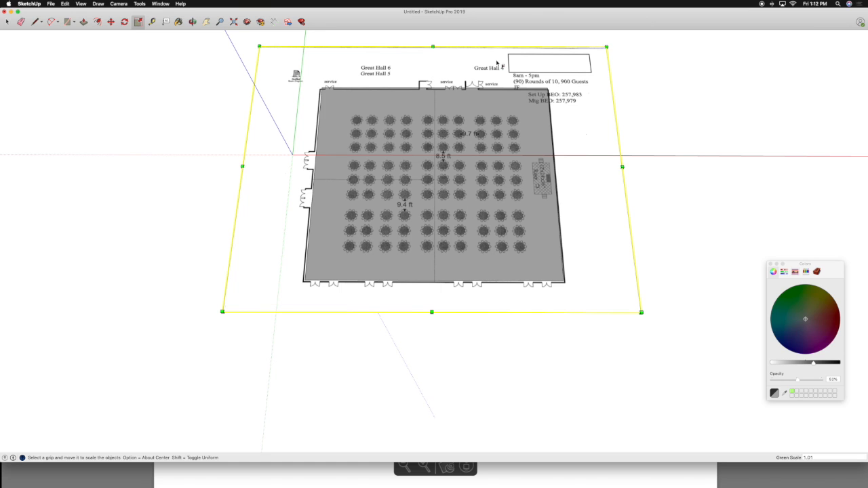
click(433, 46)
click(432, 45)
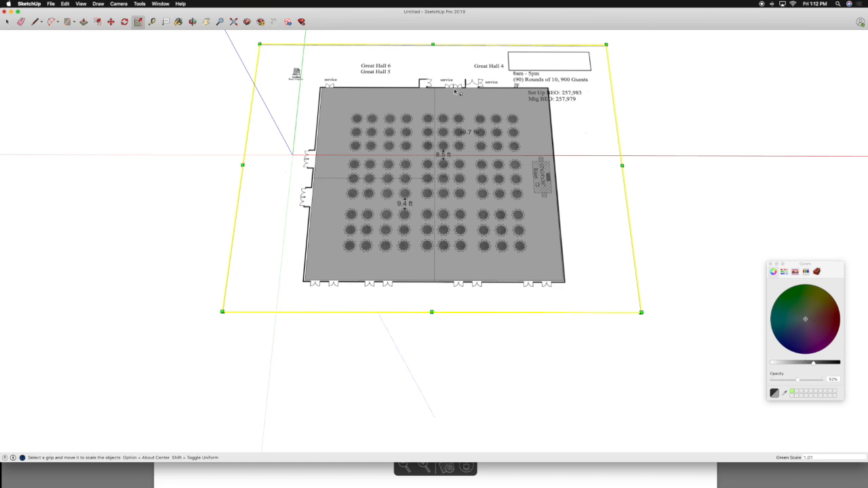
Measure the short dimension of the 12'x24'x36" riser on the scaled floor plan with the Tape Measure
key(o)
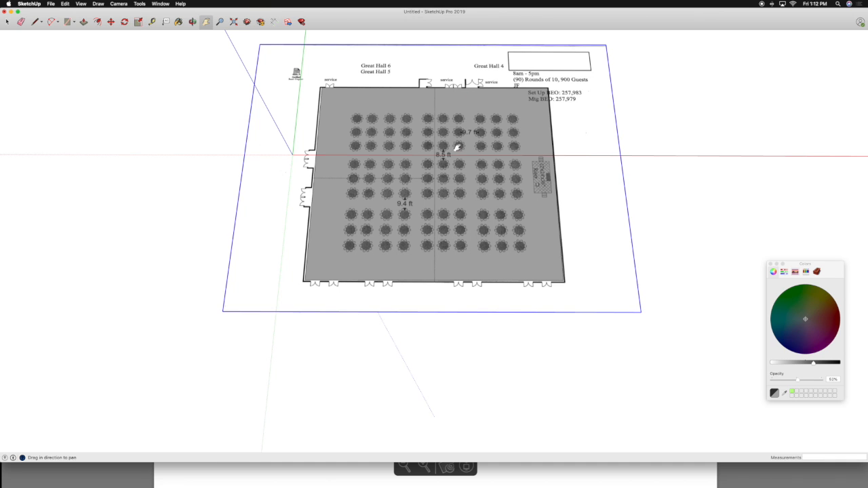
drag(474, 145, 472, 217)
key(h)
drag(457, 133, 494, 166)
key(o)
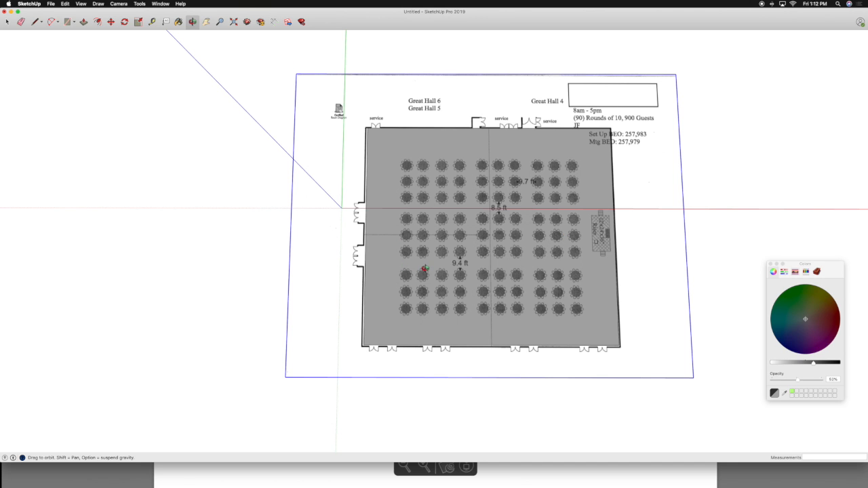
scroll(597, 235, up, 8)
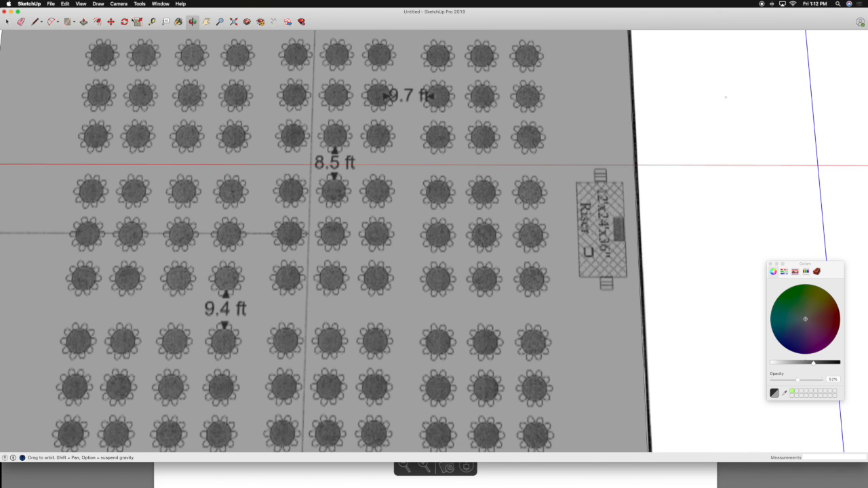
click(625, 206)
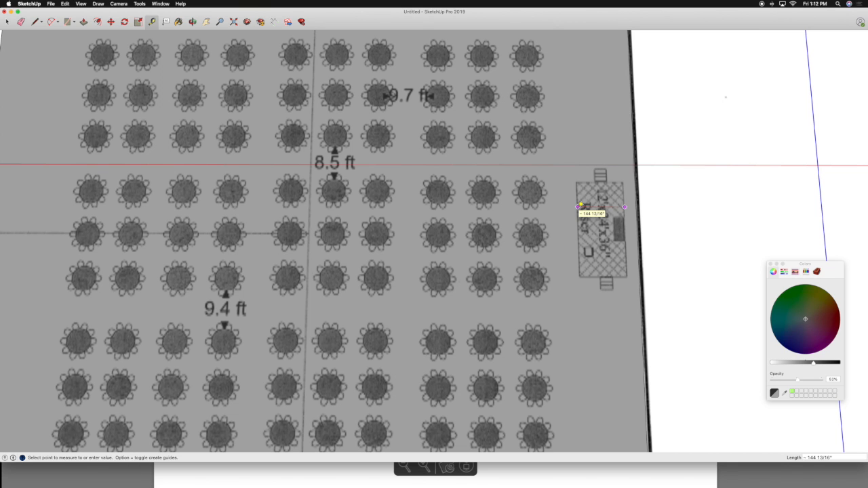
click(579, 206)
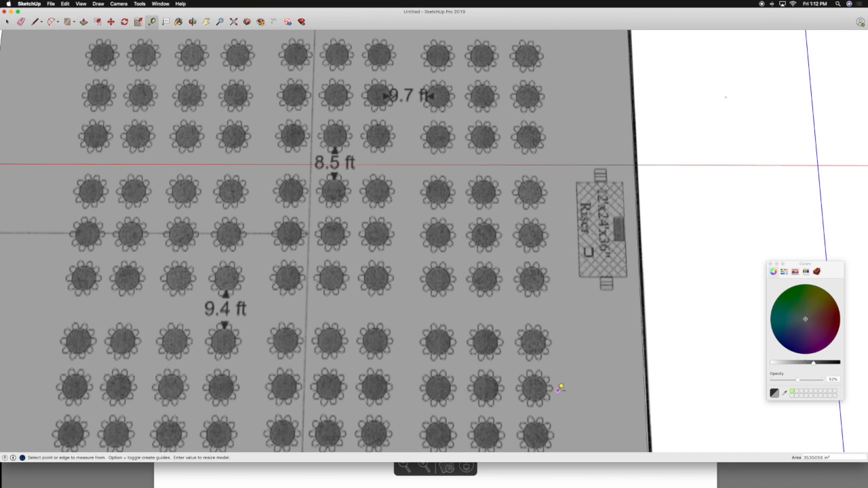
scroll(562, 385, down, 3)
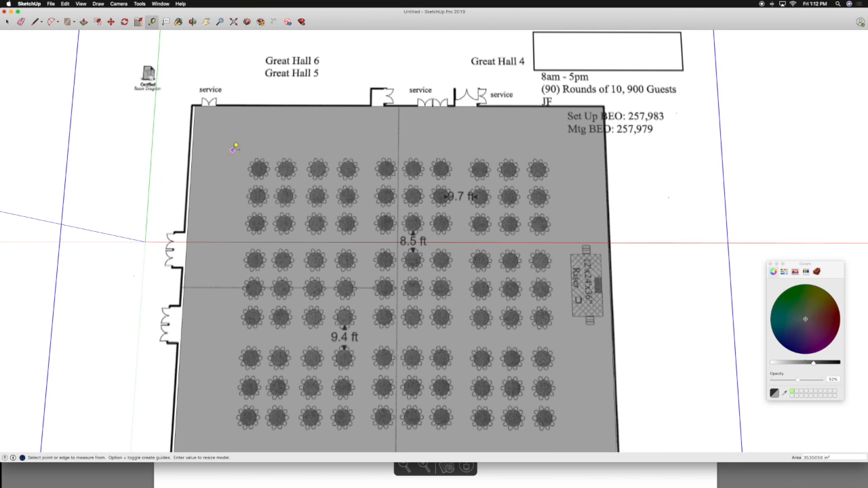
Readjust the floor plan image's left side against the hall rectangle's edge and close the Colors window
key(s)
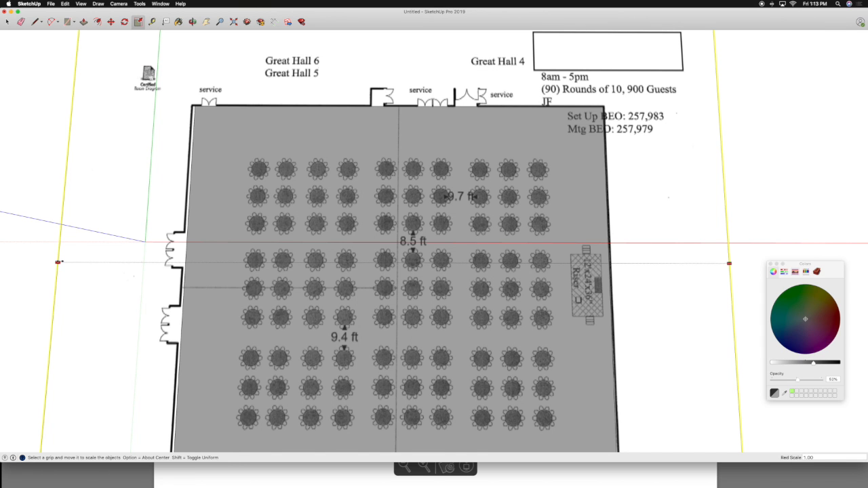
scroll(58, 262, up, 5)
mouse_move(58, 261)
mouse_down()
mouse_move(78, 262)
mouse_move(36, 257)
mouse_move(54, 267)
mouse_move(6, 268)
mouse_up()
scroll(76, 263, up, 2)
scroll(68, 260, up, 4)
scroll(69, 261, down, 1)
scroll(6, 264, down, 3)
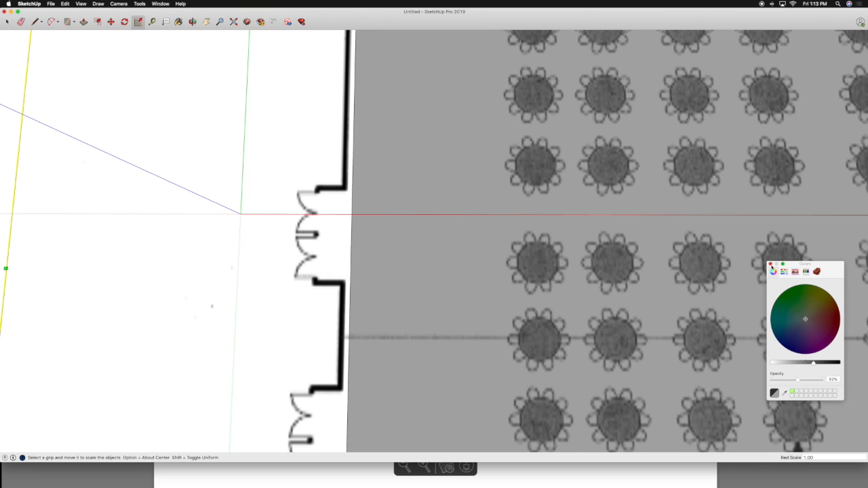
click(770, 263)
Examine how the scaled floor plan lines up with the grey hall rectangle from several angles, including the riser area
key(shift+z)
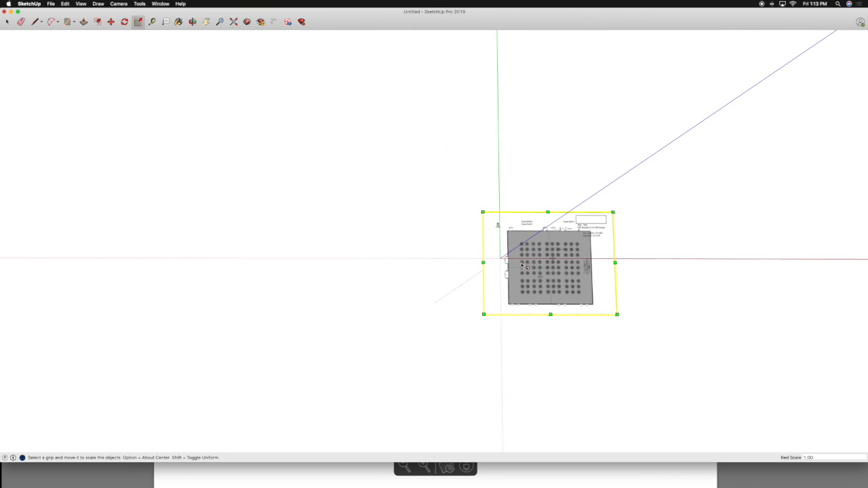
key(h)
drag(585, 263, 462, 258)
scroll(474, 270, up, 5)
key(o)
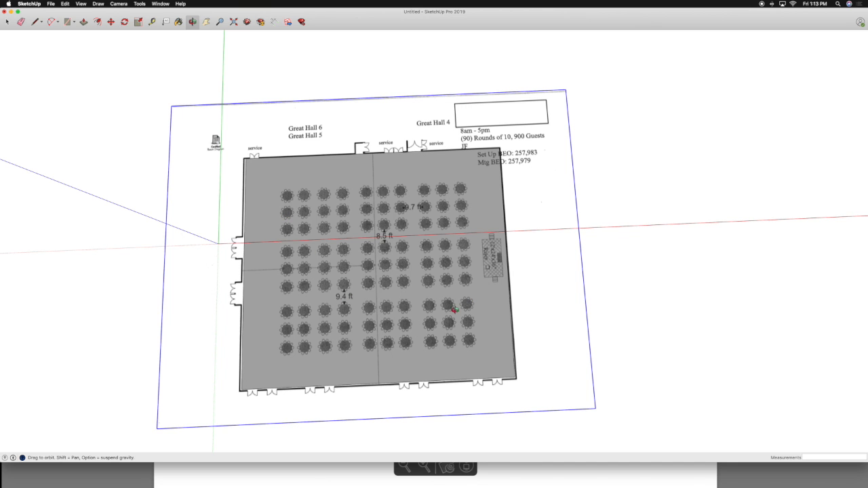
drag(453, 309, 440, 219)
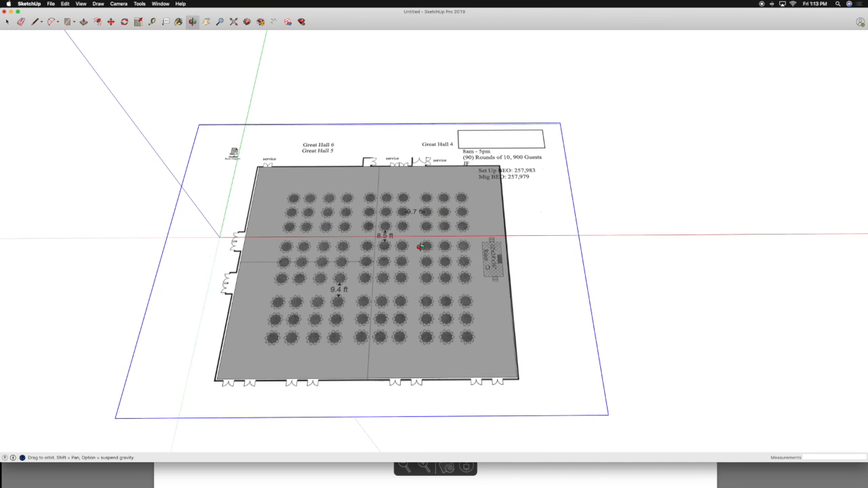
shift+drag(402, 259, 439, 293)
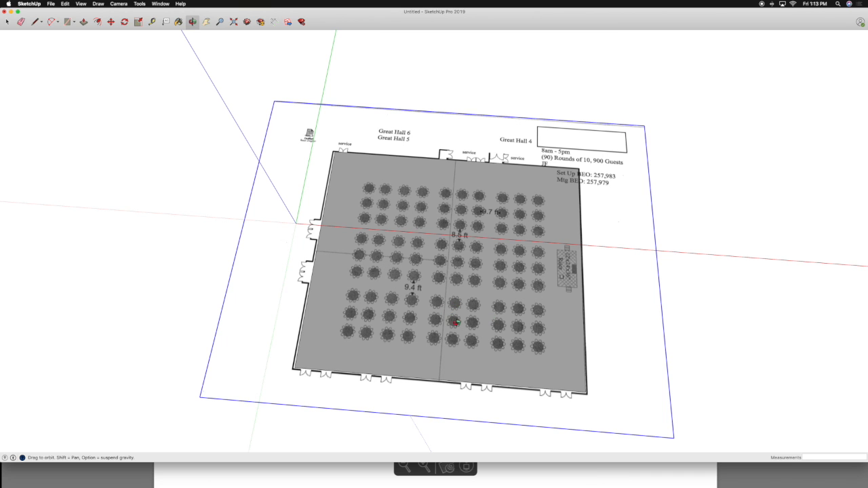
drag(457, 323, 505, 329)
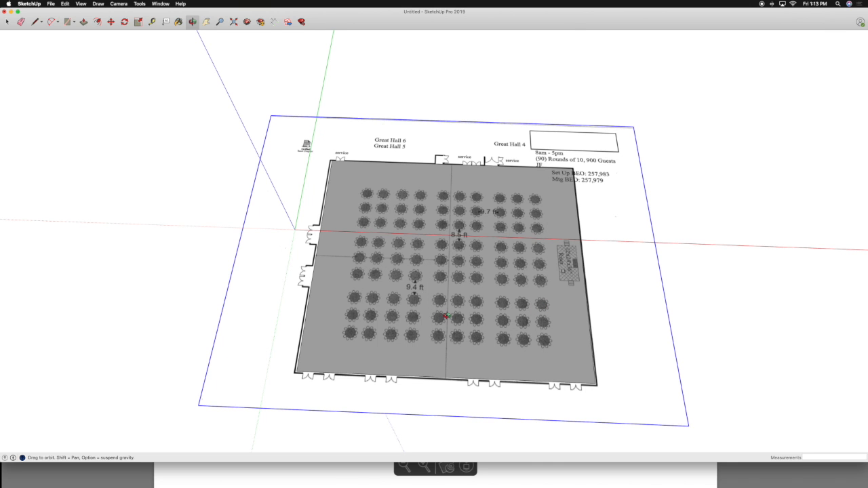
drag(359, 314, 378, 305)
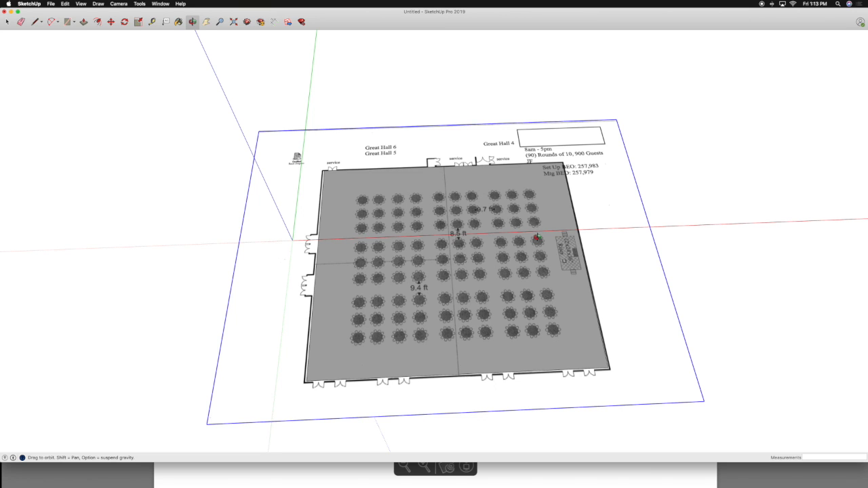
drag(537, 238, 522, 290)
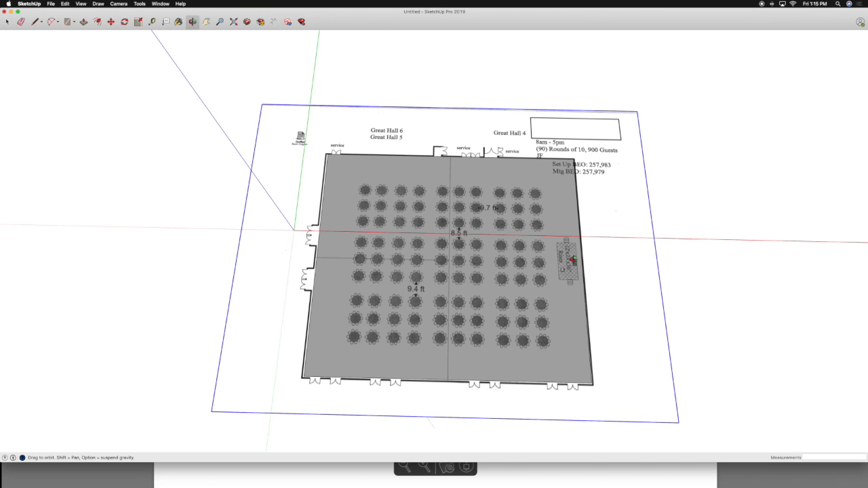
scroll(568, 282, up, 2)
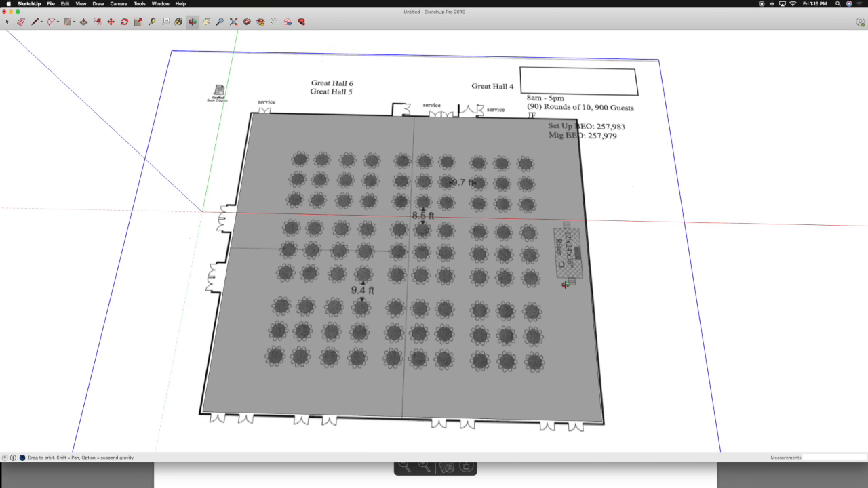
scroll(564, 285, down, 3)
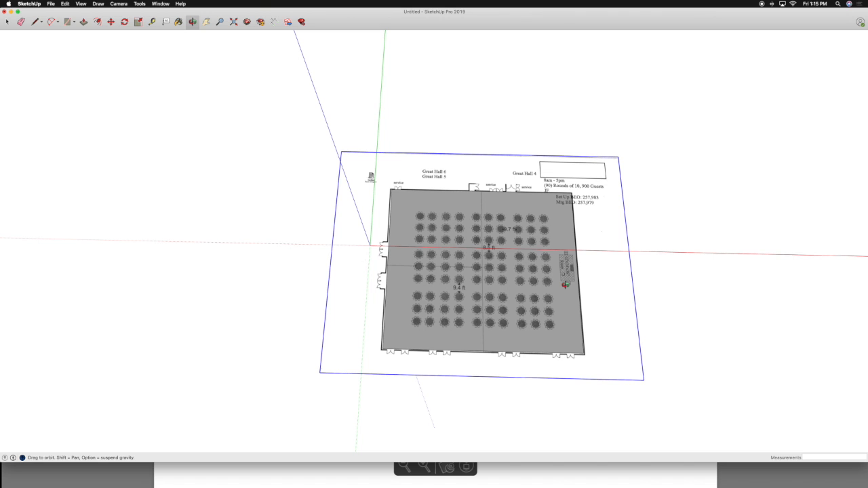